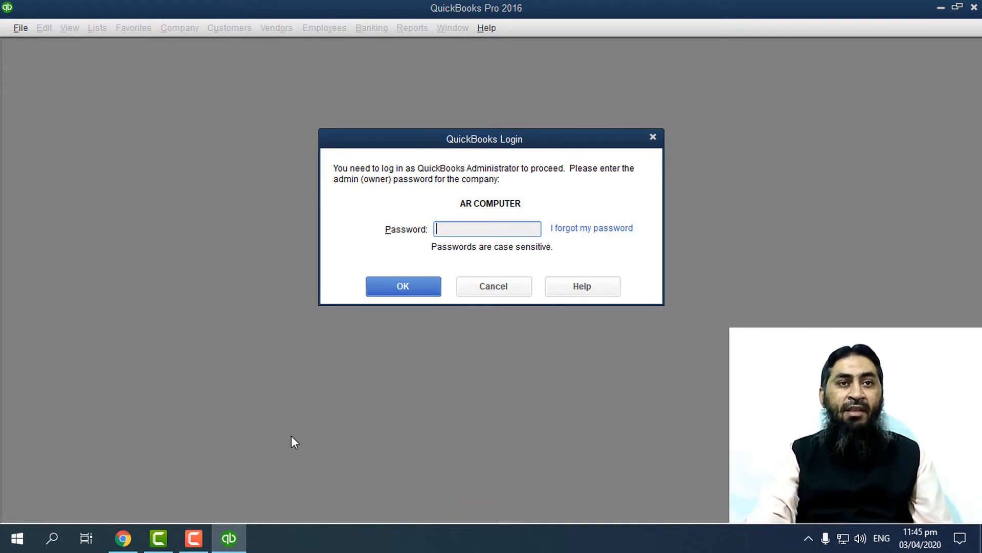
Step: Log in to the AR COMPUTER company file with the administrator password
text(****)
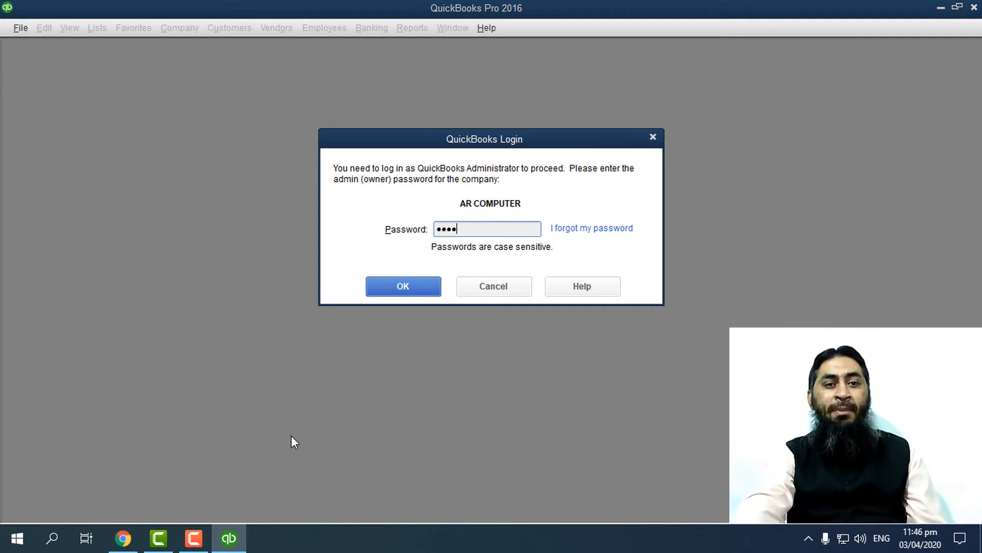
key(Return)
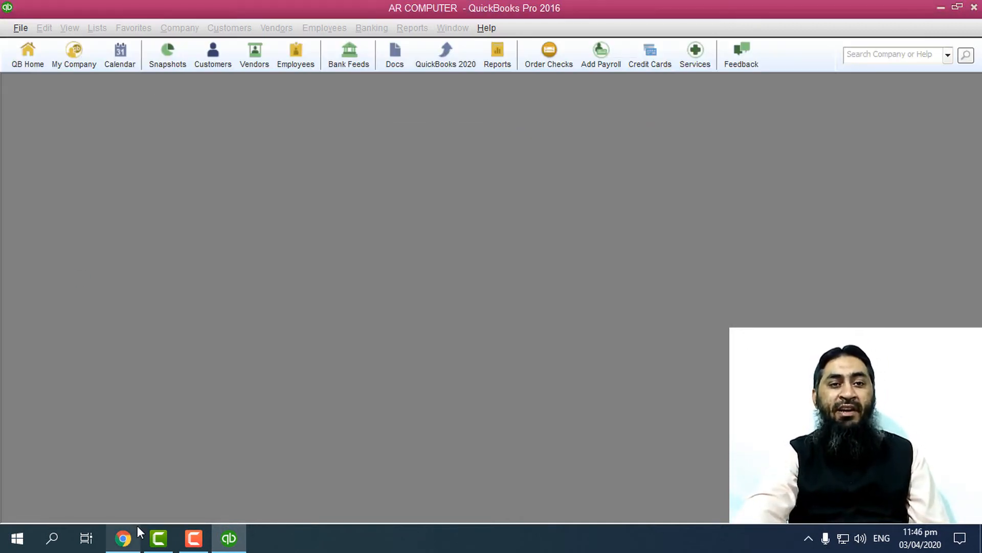
Step: Maximize the Home window and dismiss the promotional offer window
mouse_move(125, 535)
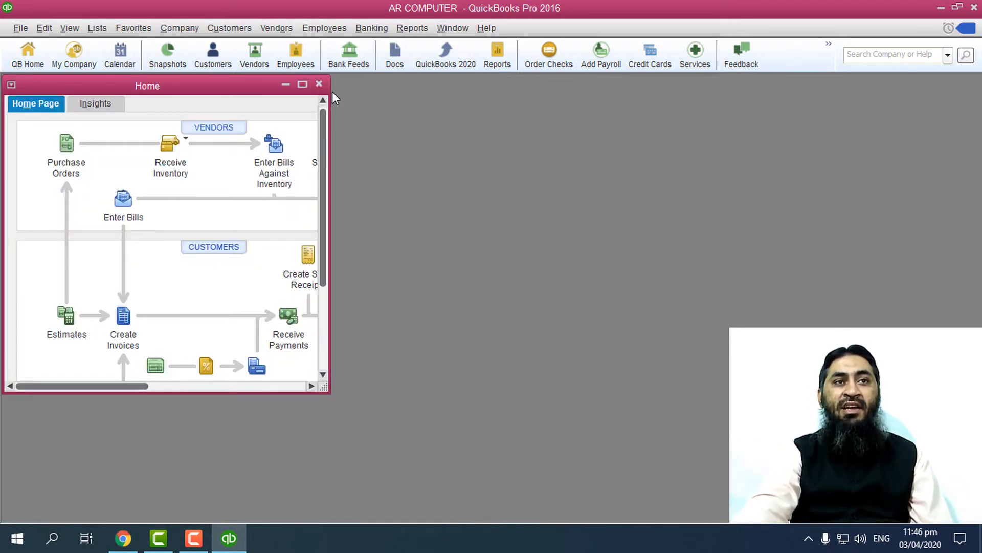
click(302, 84)
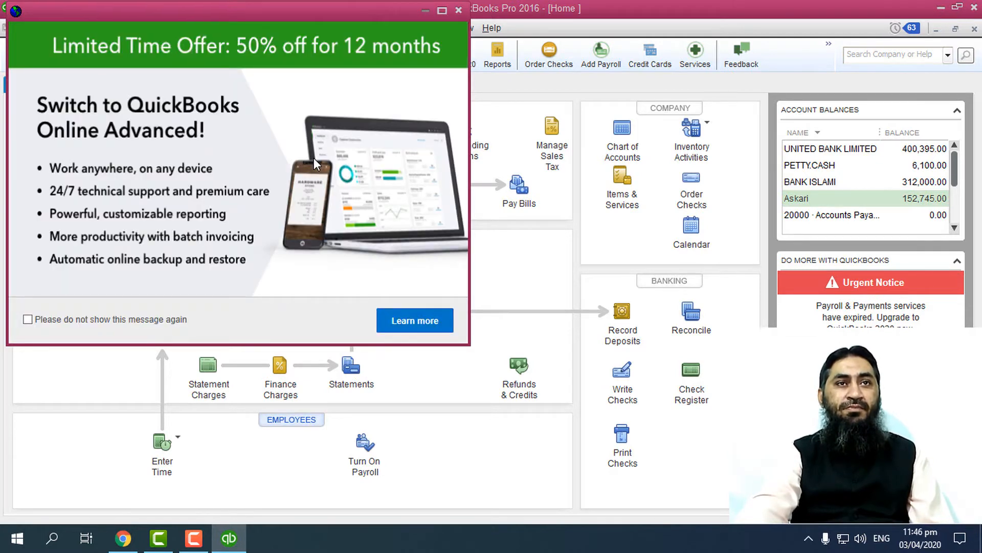
click(459, 10)
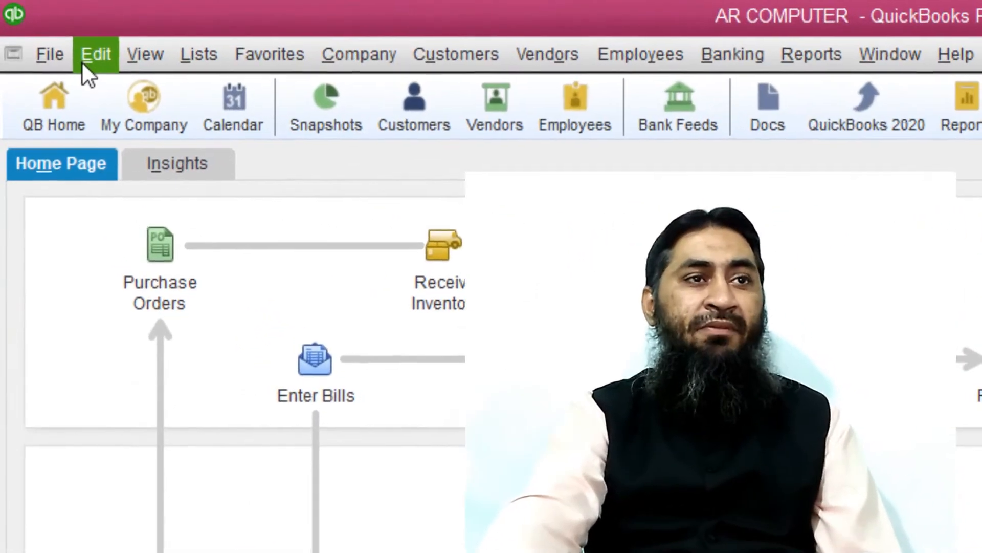
Step: View the company-wide Finance Charge preferences and close them without making changes
click(49, 27)
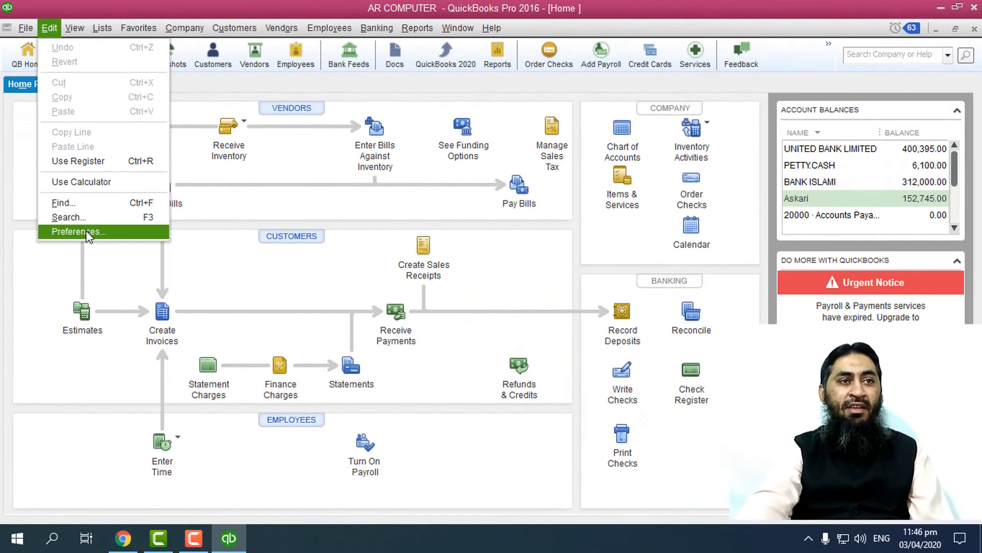
click(86, 231)
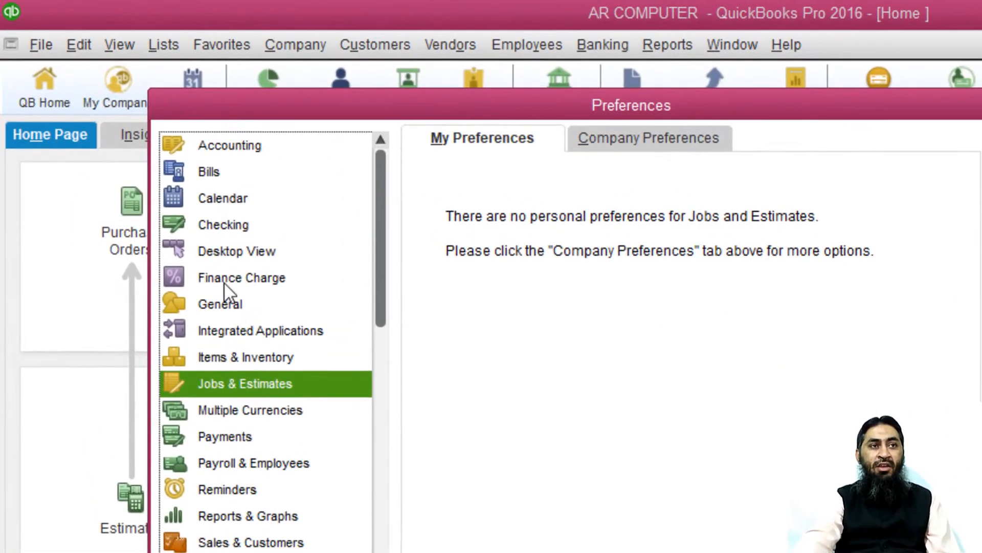
click(223, 281)
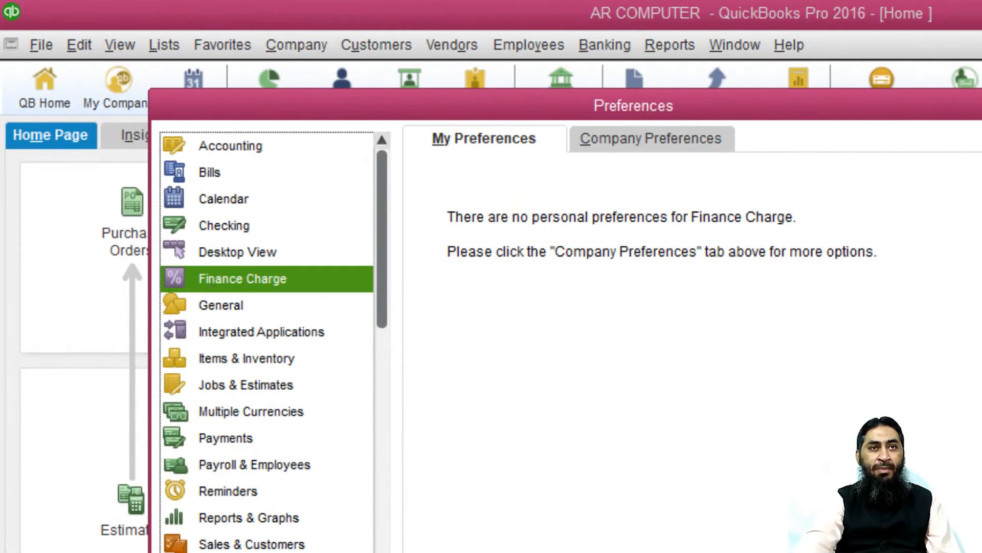
click(638, 143)
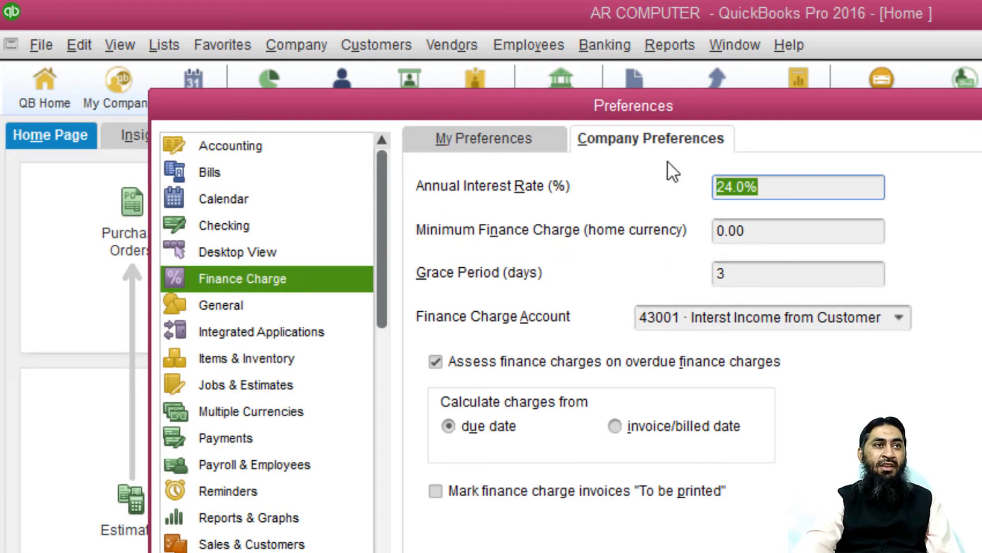
key(Escape)
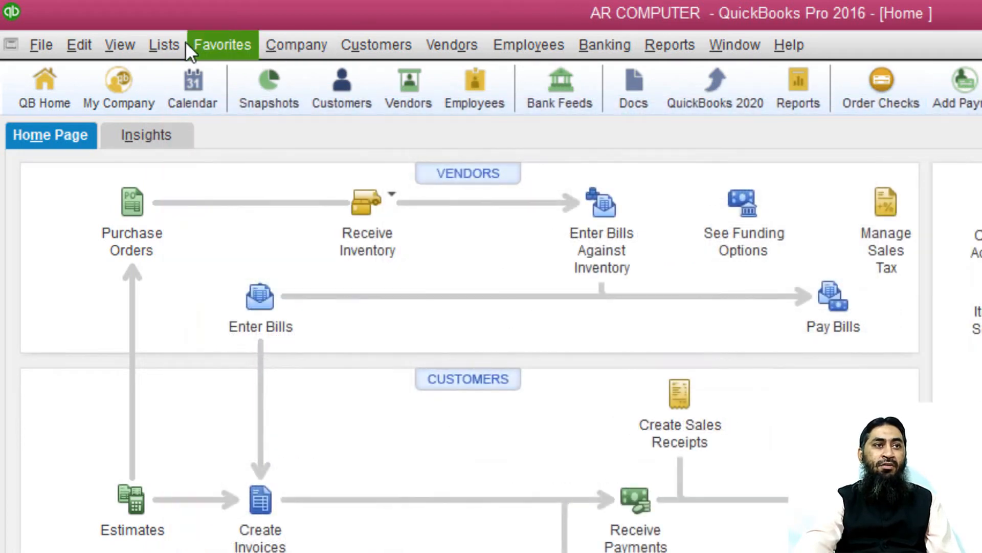
Step: In the company Finance Charge preferences, clear the annual interest rate and grace period, and disable assessing charges on overdue finance charges
click(81, 45)
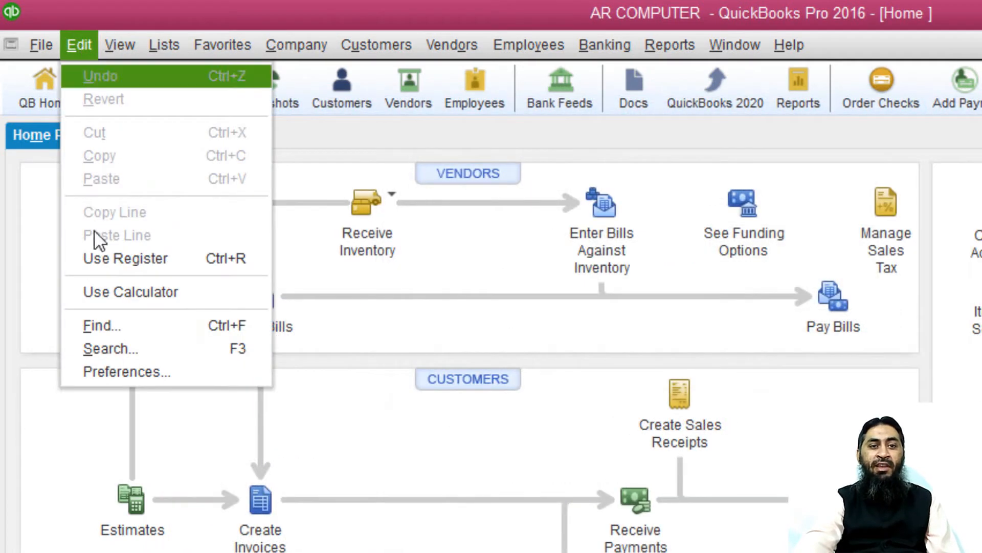
click(177, 377)
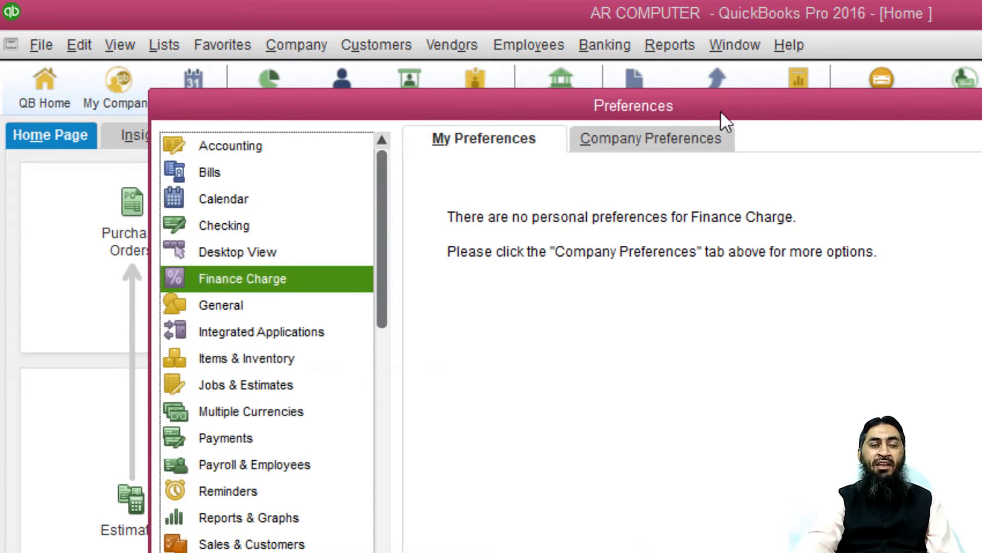
click(699, 134)
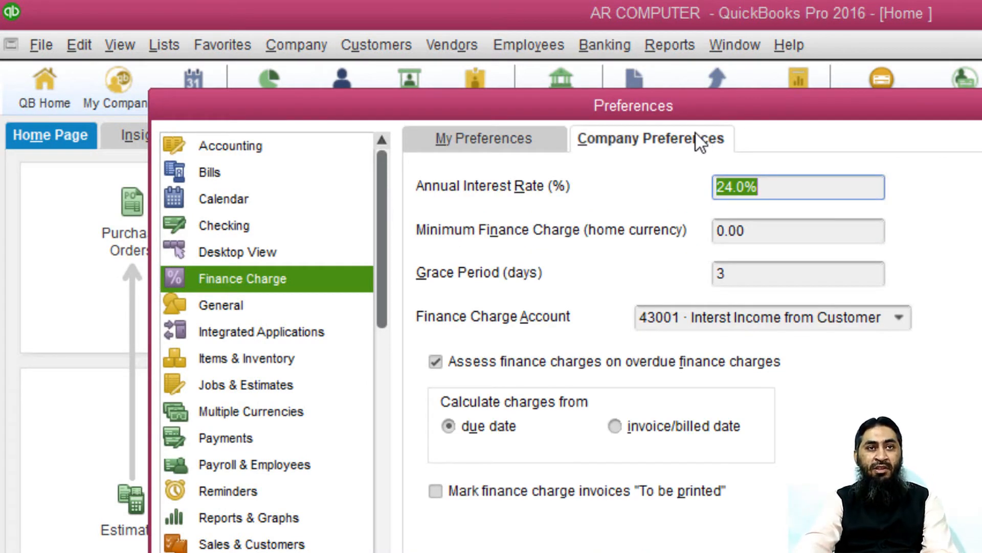
key(BackSpace)
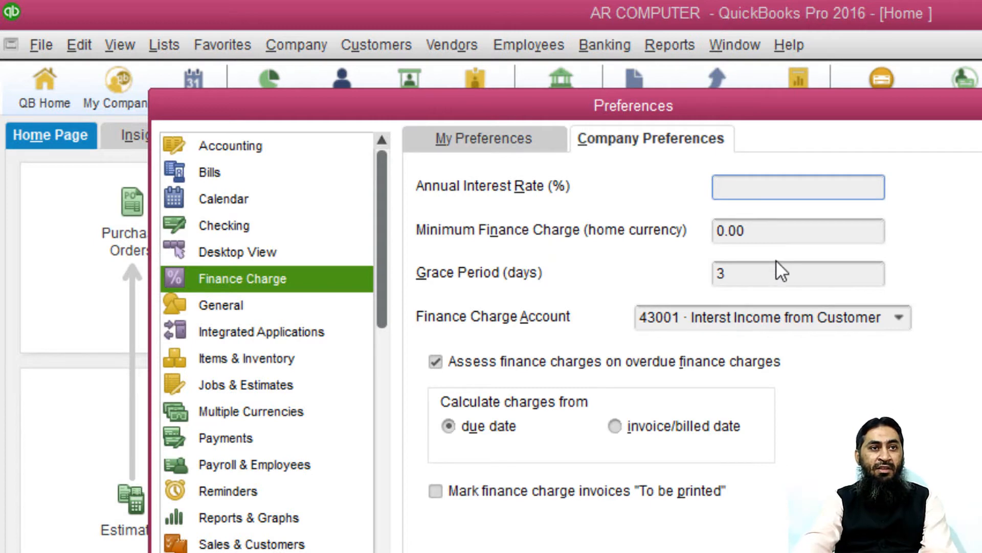
click(778, 276)
key(BackSpace)
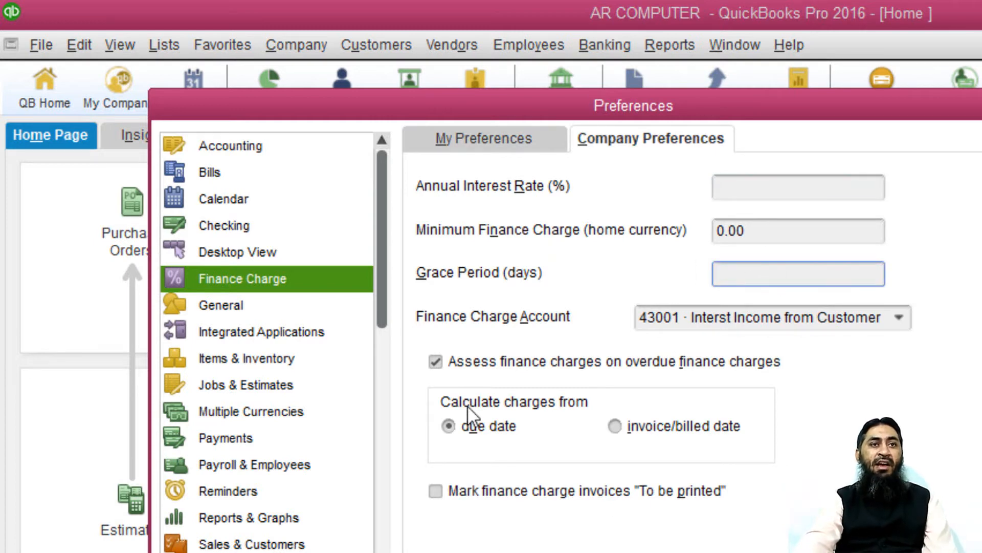
click(447, 361)
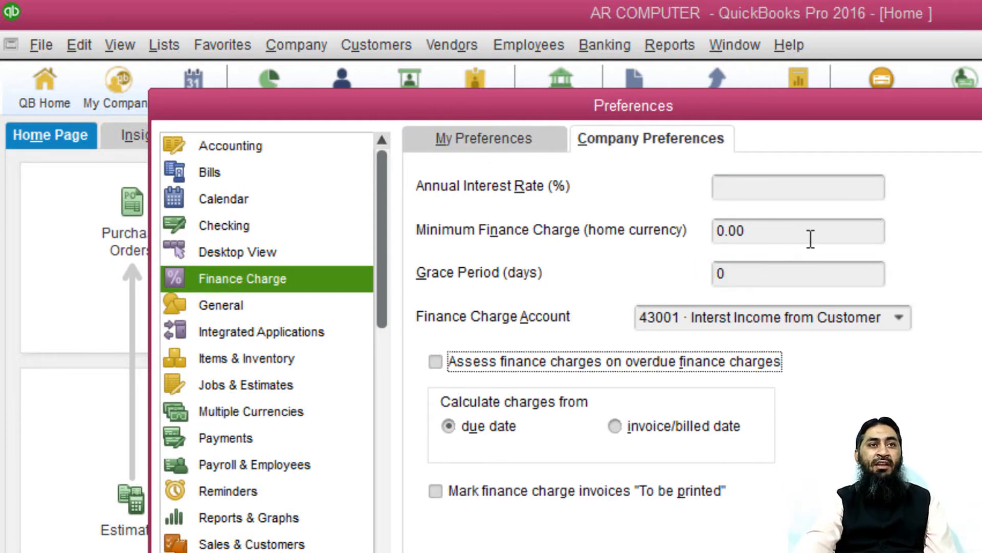
Step: Set the annual interest rate for finance charges to 24%
click(791, 190)
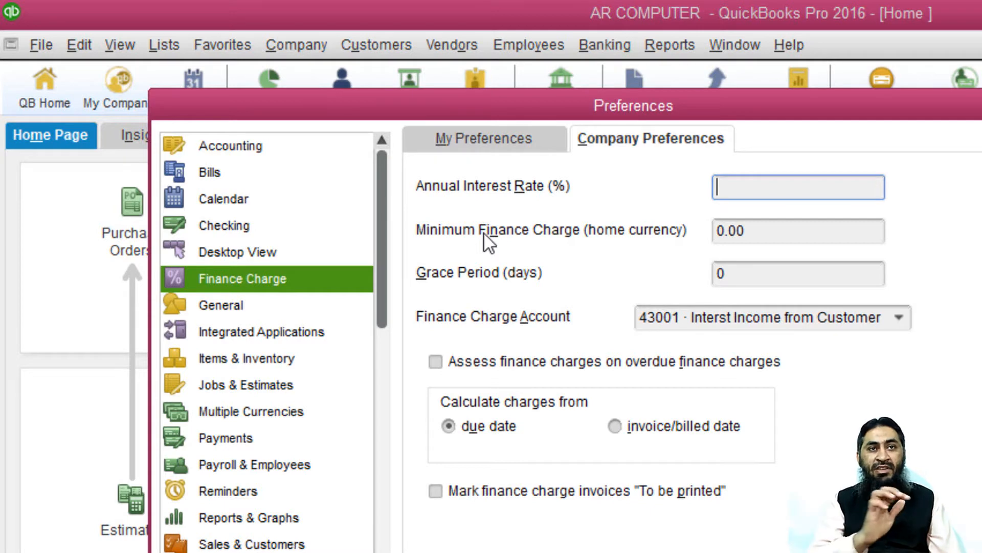
text(24)
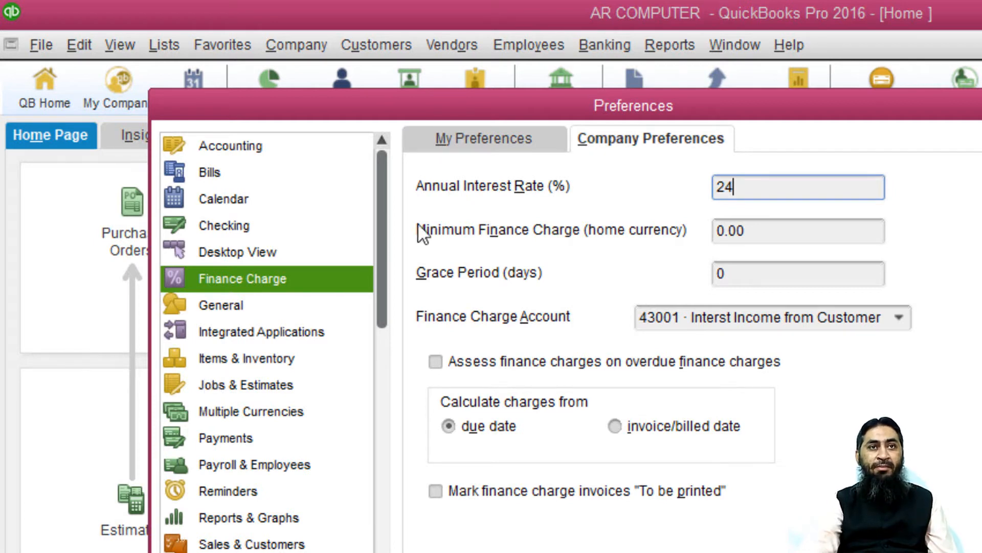
Step: Set the minimum finance charge in home currency to 1000
click(766, 230)
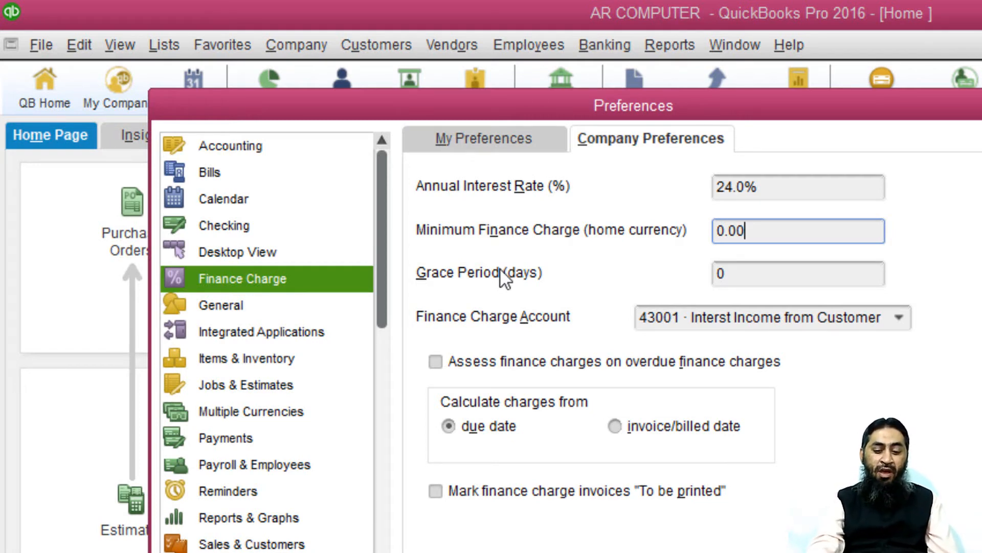
key(BackSpace)
key(BackSpace)
key(BackSpace)
key(BackSpace)
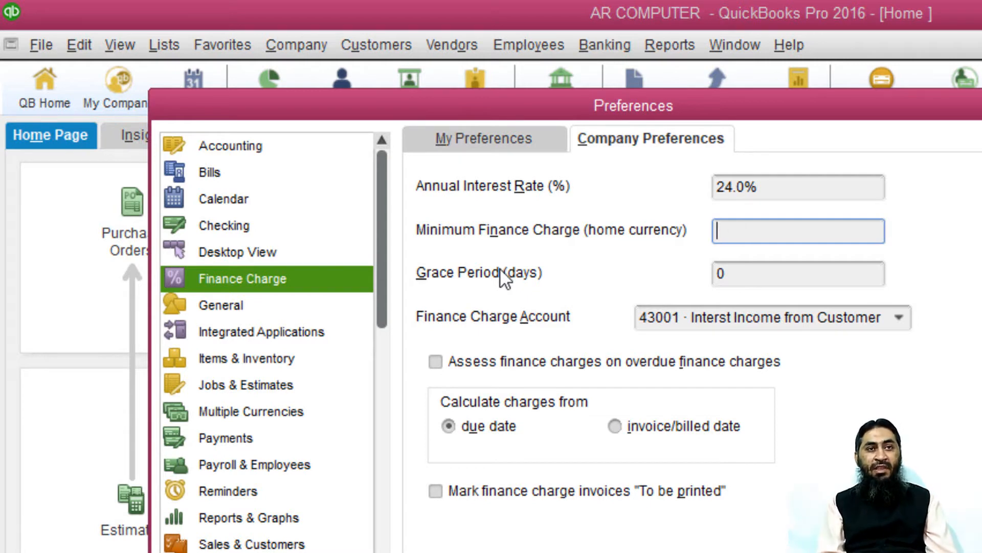
text(1000)
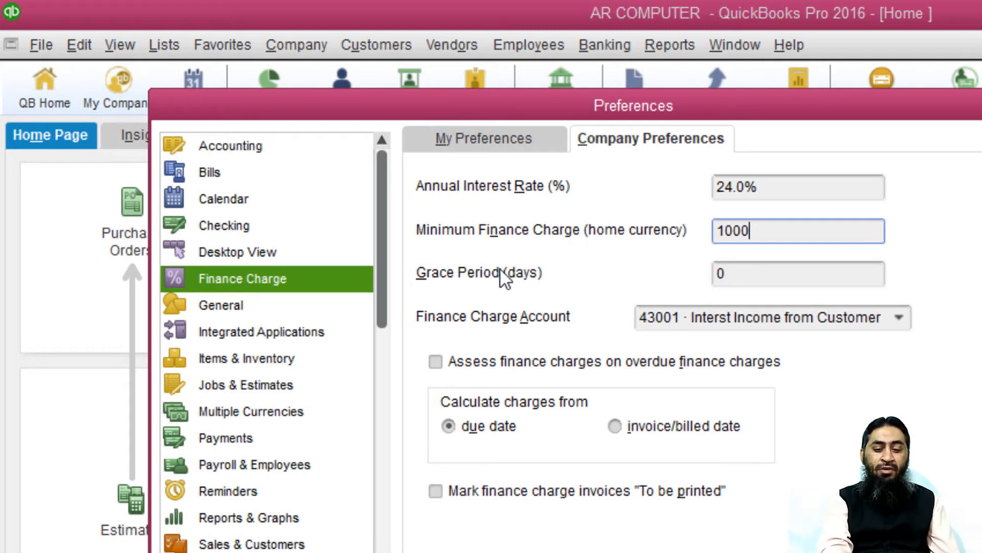
Step: Set the minimum finance charge to 0 instead
key(BackSpace)
key(BackSpace)
key(BackSpace)
key(BackSpace)
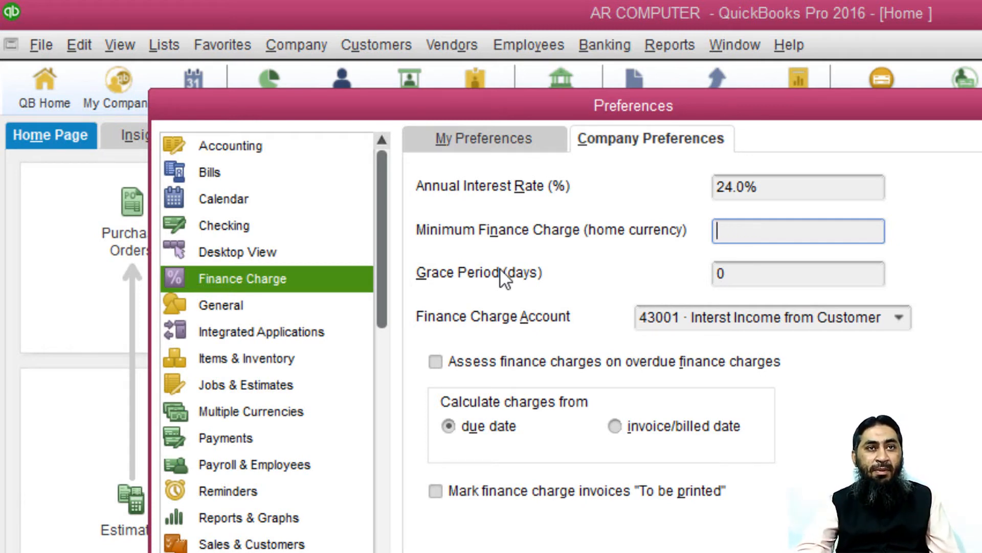
text(0)
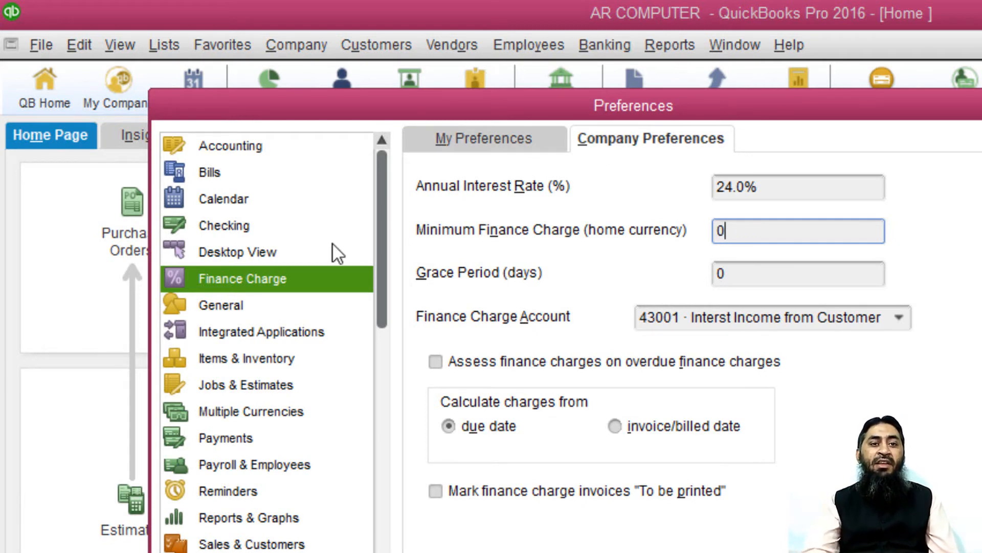
Step: Set the grace period to 3 days and keep Interst Income from Customer as the finance charge account
click(781, 278)
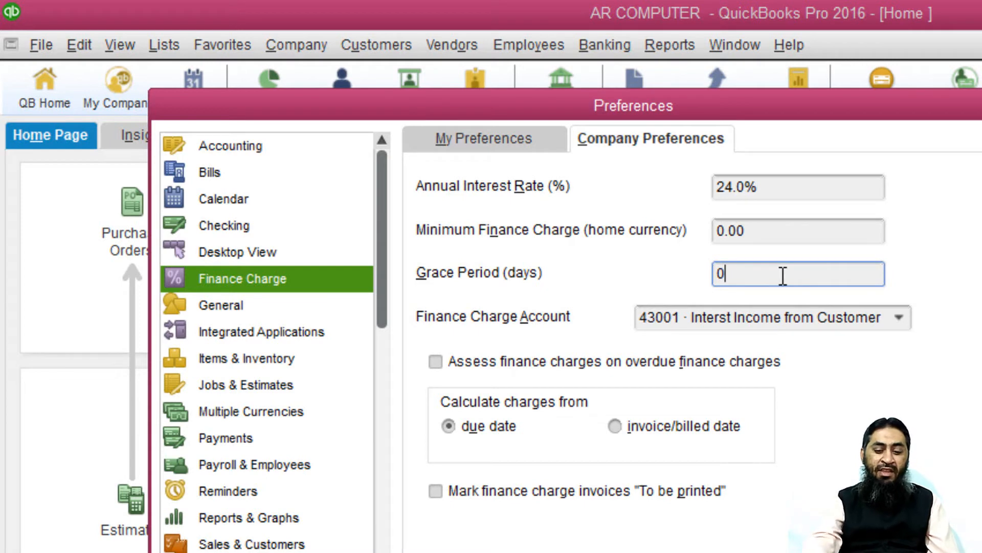
key(BackSpace)
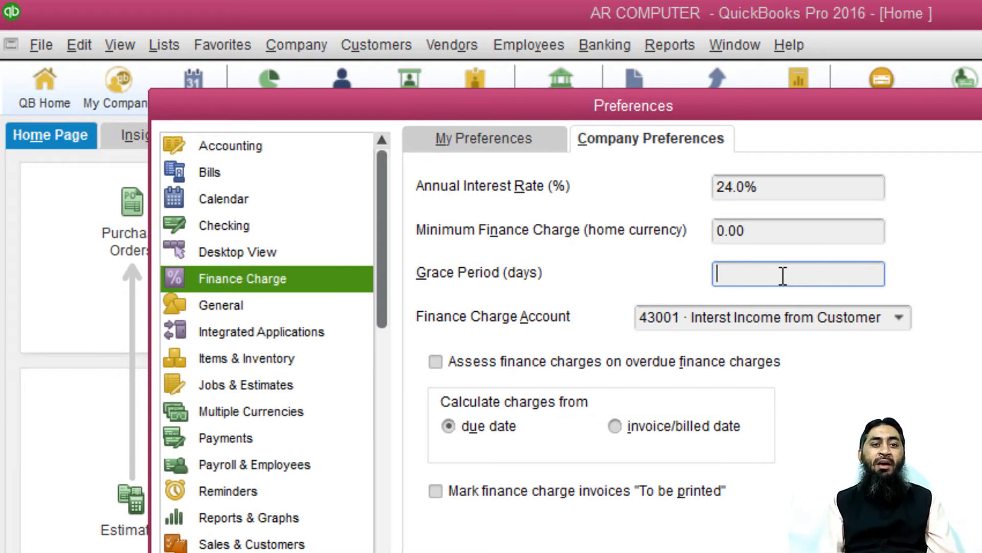
text(3)
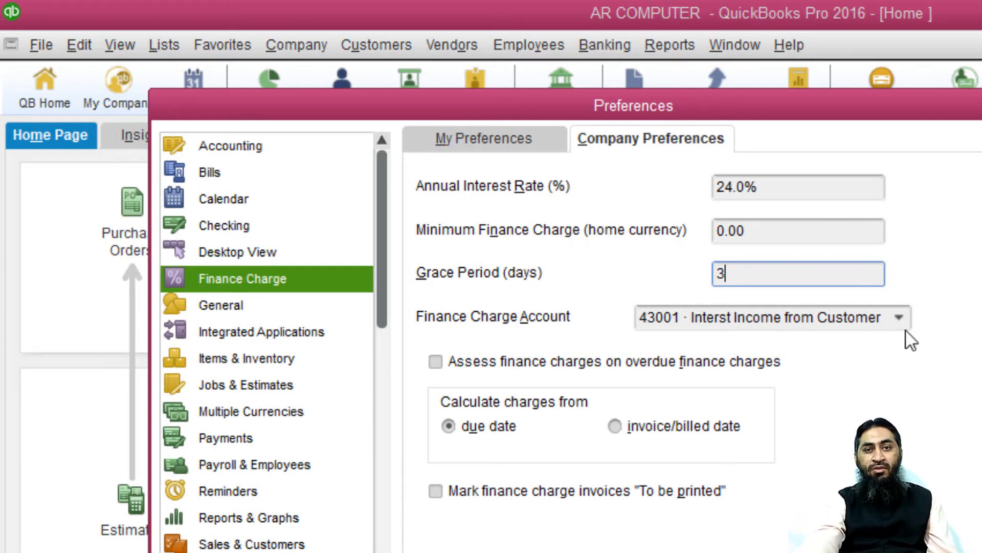
click(898, 317)
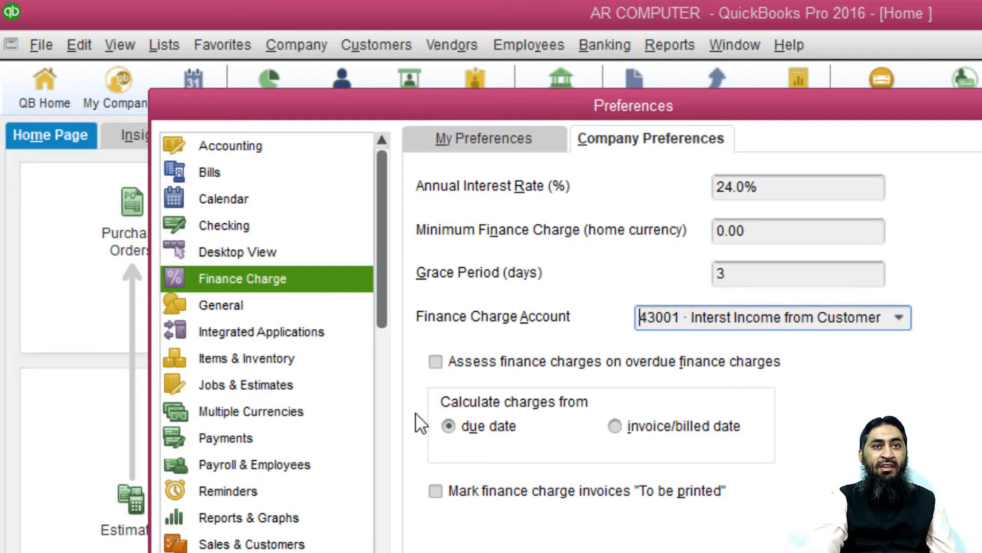
Step: Enable assessing finance charges on overdue finance charges, acknowledge the lending-law warning, and save the preferences
click(433, 362)
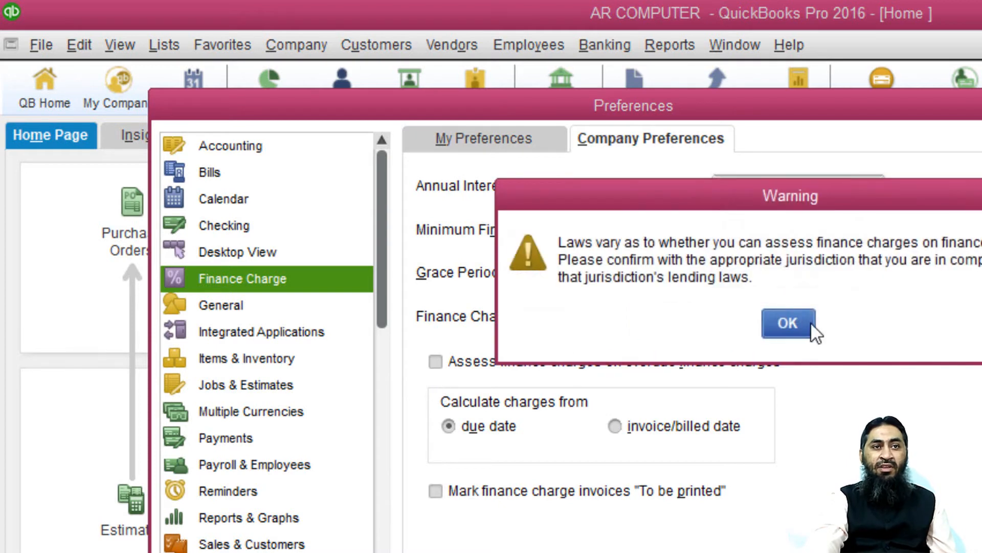
click(810, 321)
click(502, 359)
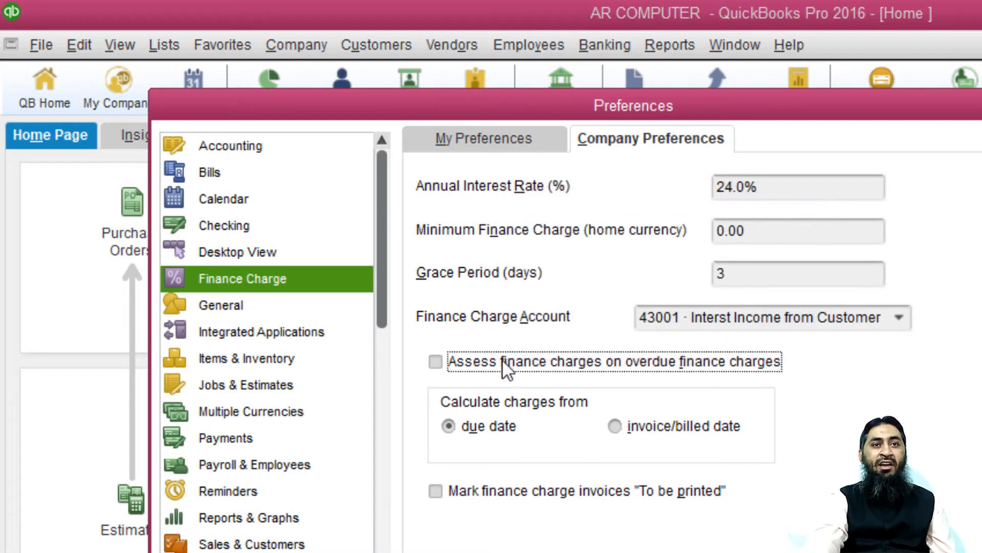
click(501, 361)
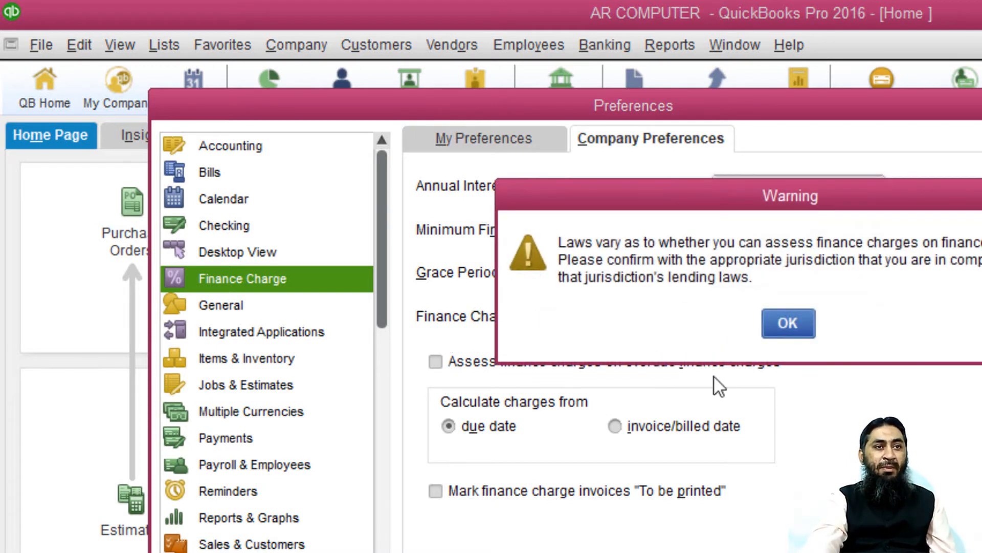
click(787, 323)
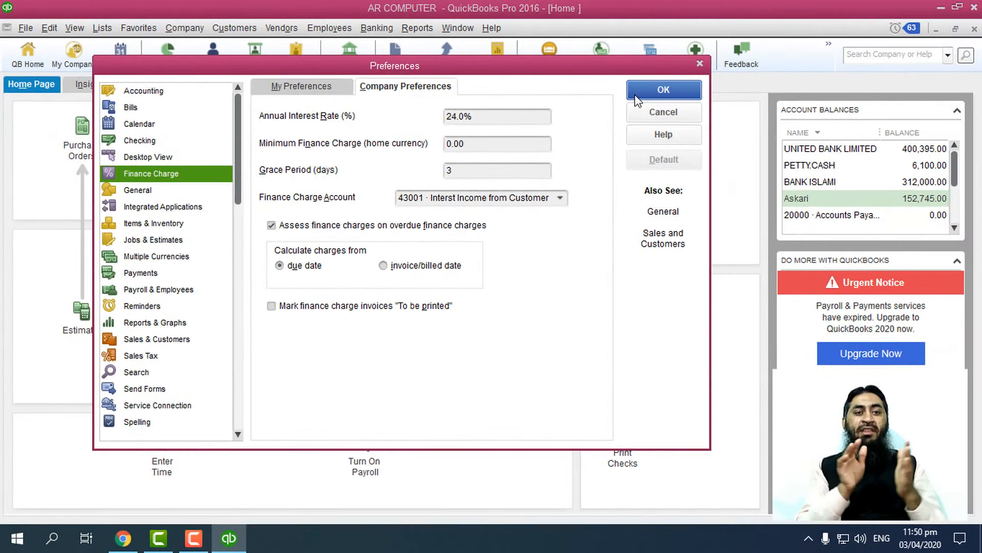
click(637, 100)
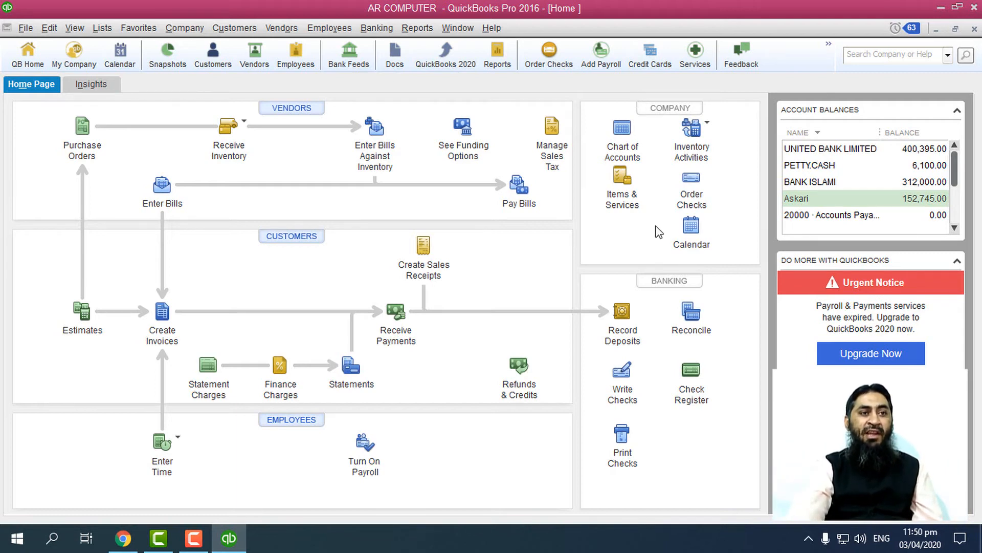
Step: Start a new customer invoice and choose The City School as the customer
click(162, 312)
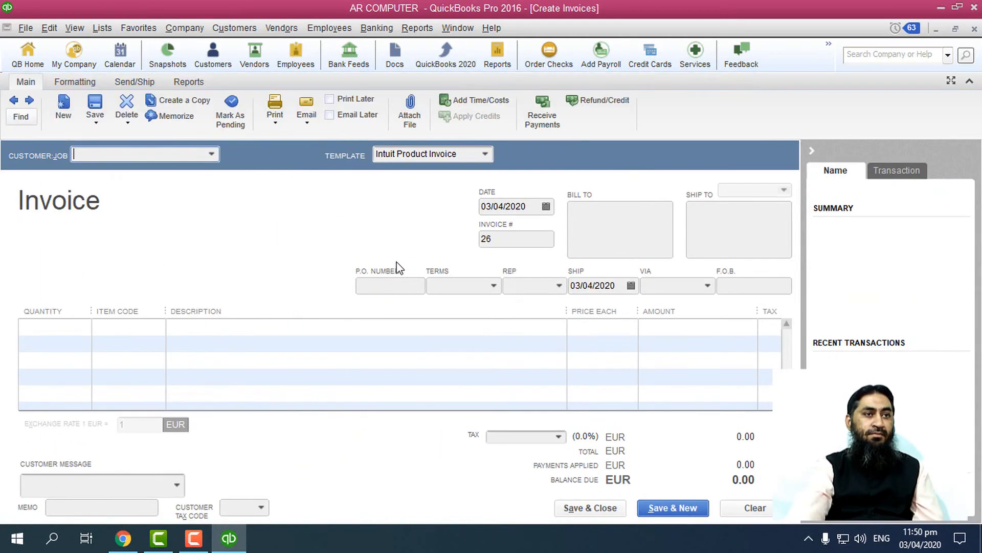
click(212, 153)
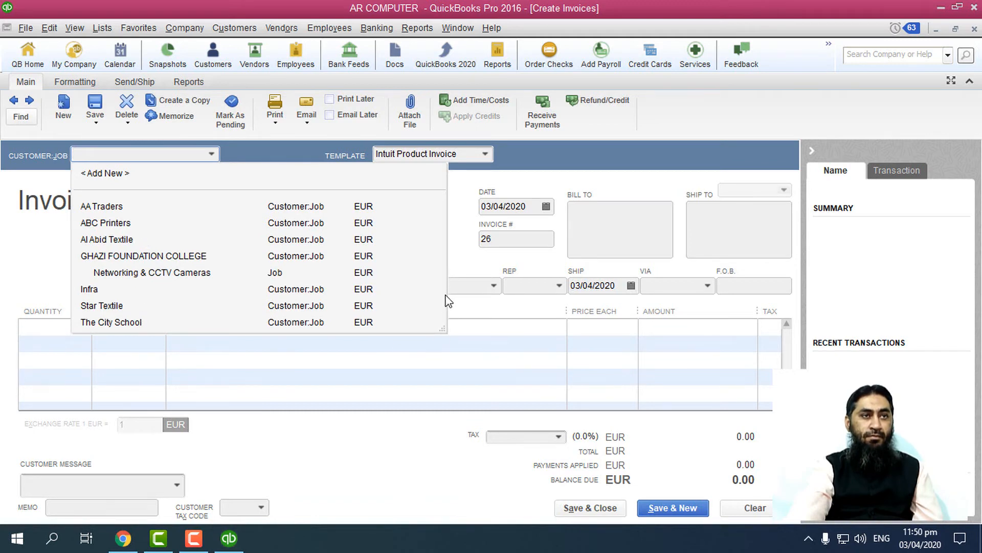
click(443, 320)
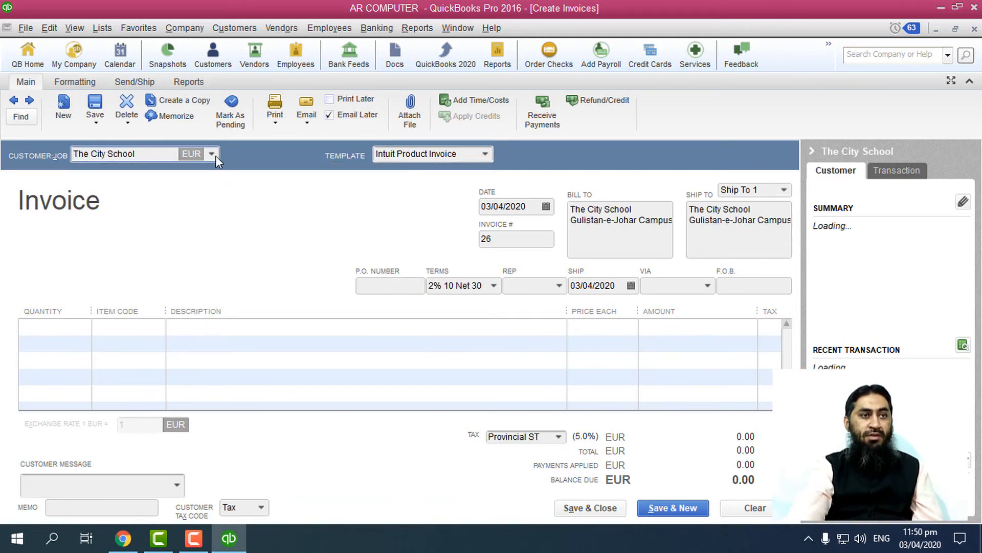
Step: Add an invoice line for the DELL KEYBOARD item with a quantity of 500
click(163, 327)
click(159, 328)
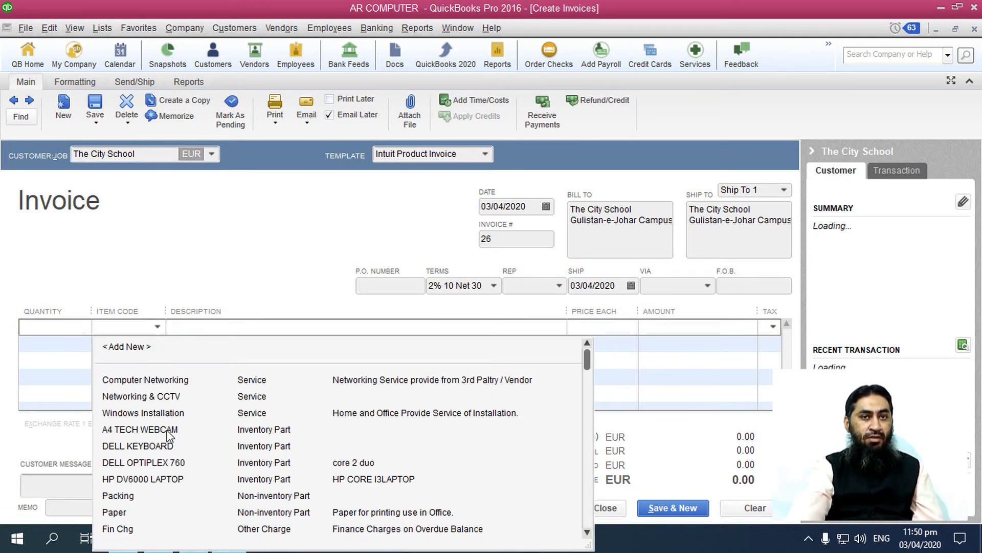
click(164, 446)
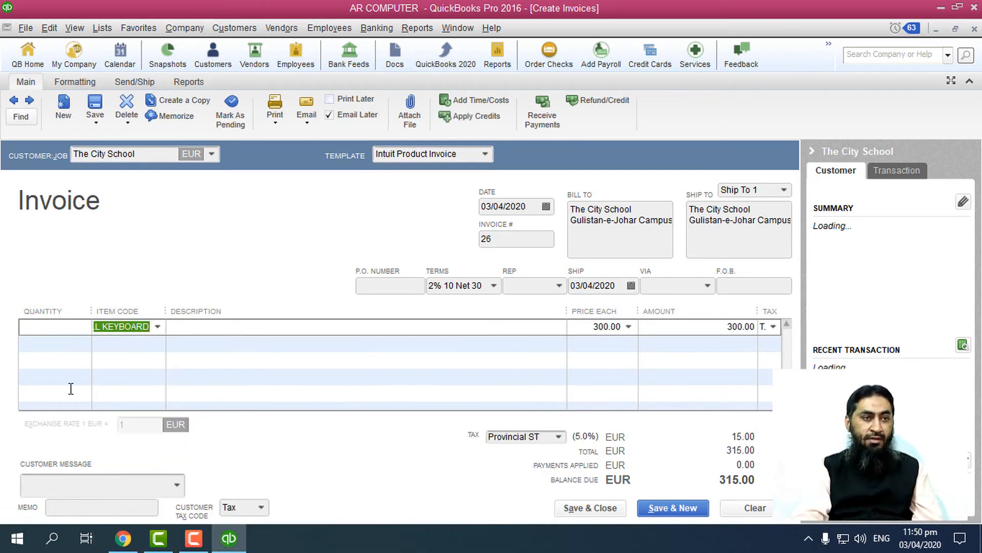
click(53, 330)
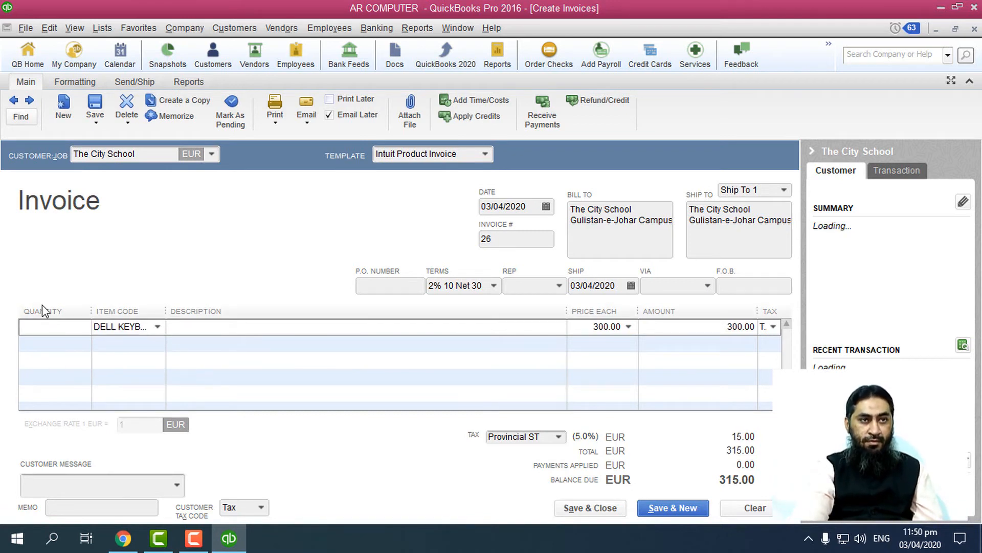
text(500)
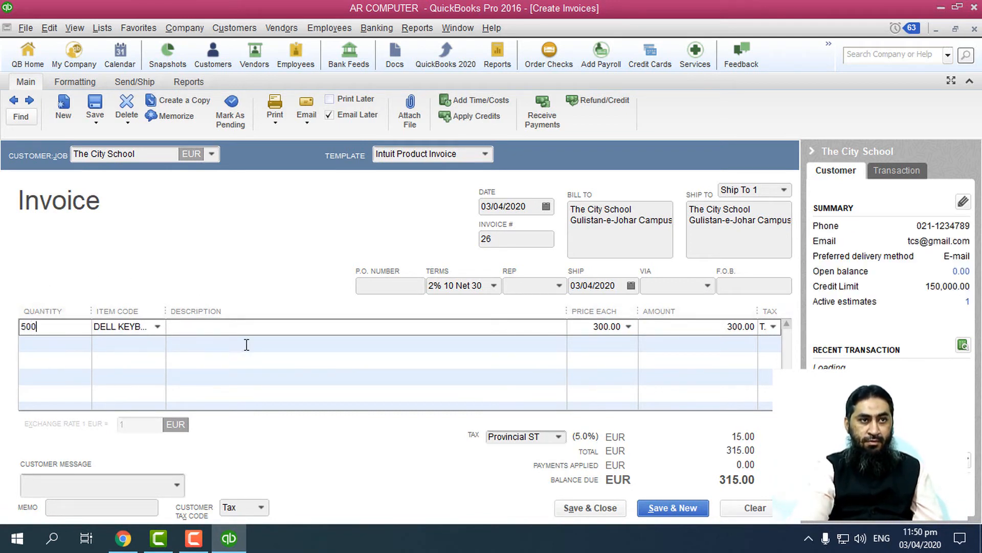
click(242, 329)
key(Return)
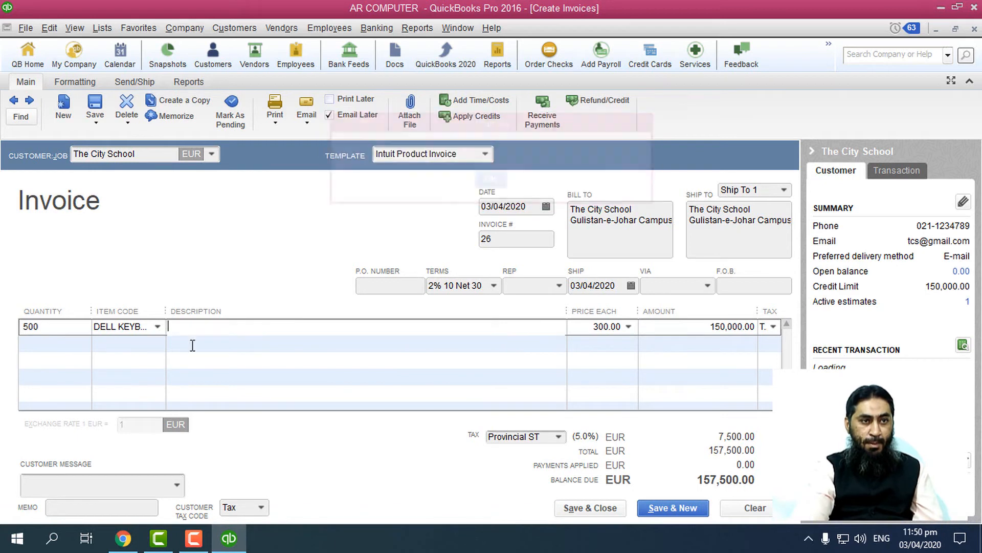
Step: Change the invoice line's item to A4 TECH WEBCAM and clear its quantity
click(157, 326)
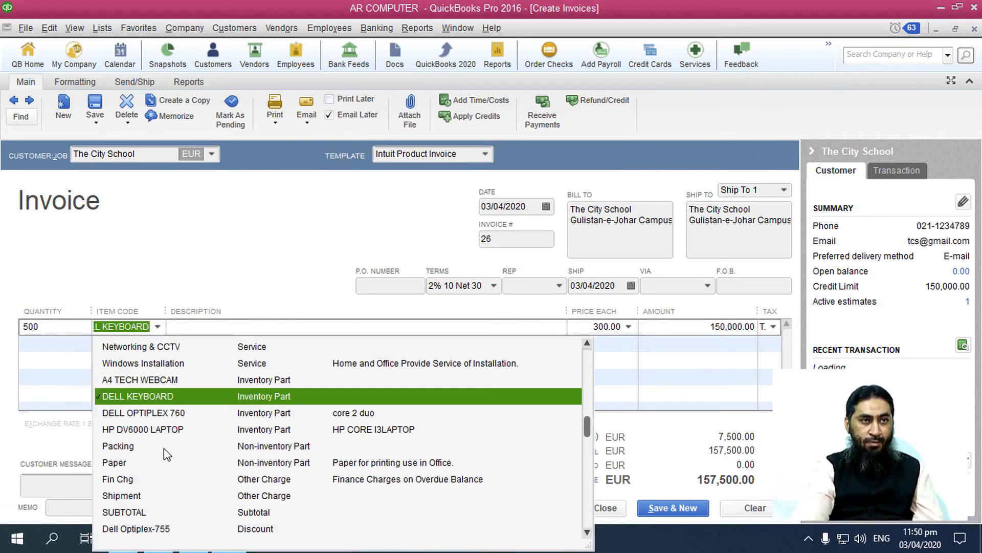
click(191, 381)
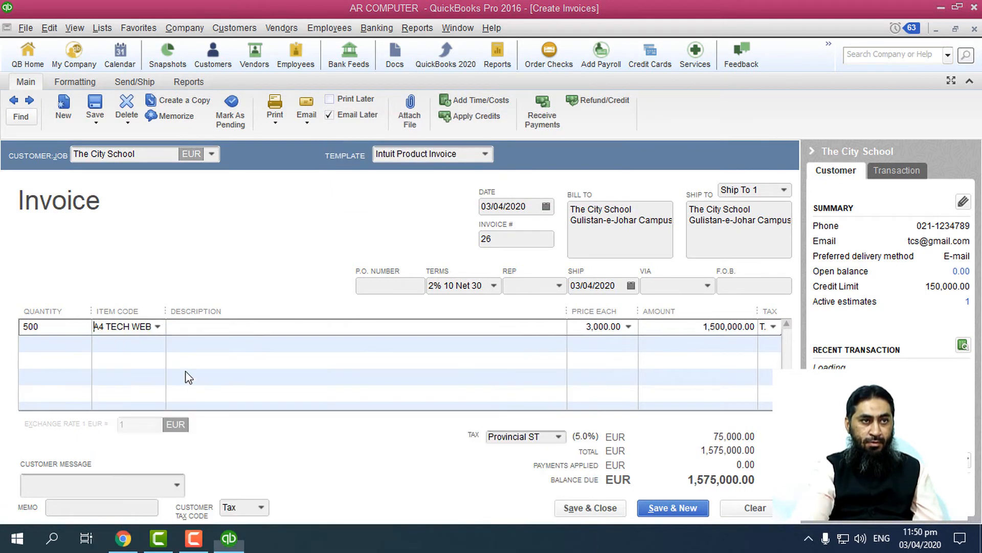
click(491, 179)
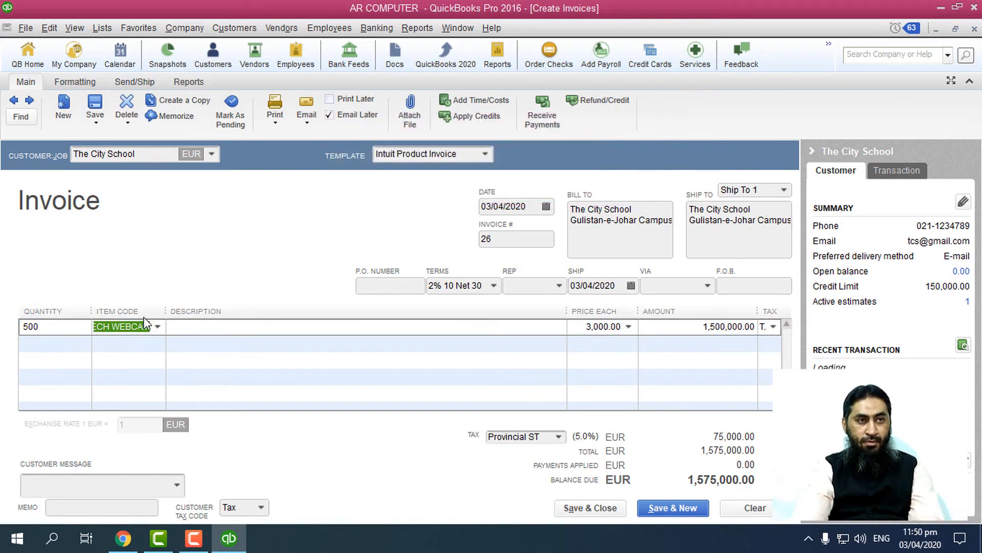
click(64, 328)
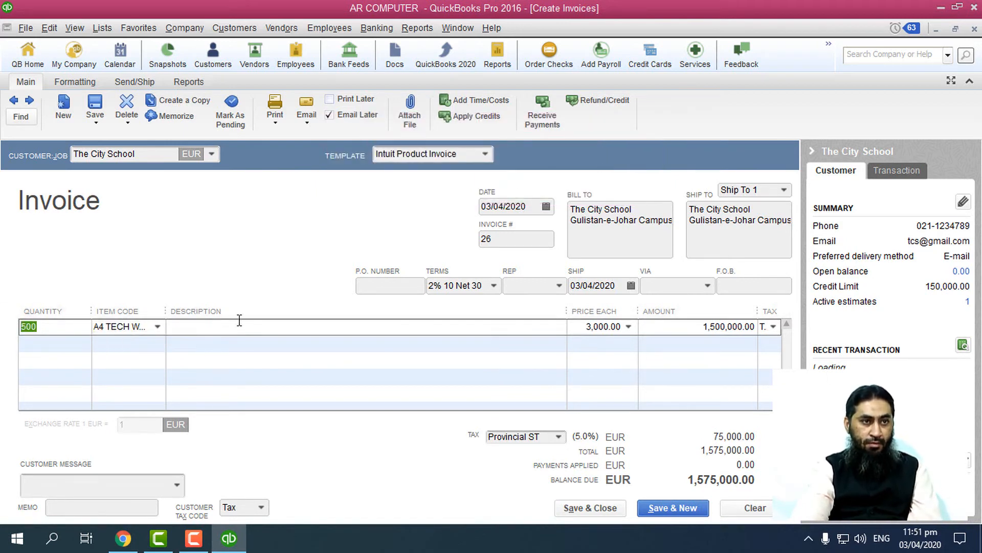
key(BackSpace)
Step: Set the invoice line to the DELL OPTIPLEX 760 item with quantity 2 and tax code Non
click(158, 327)
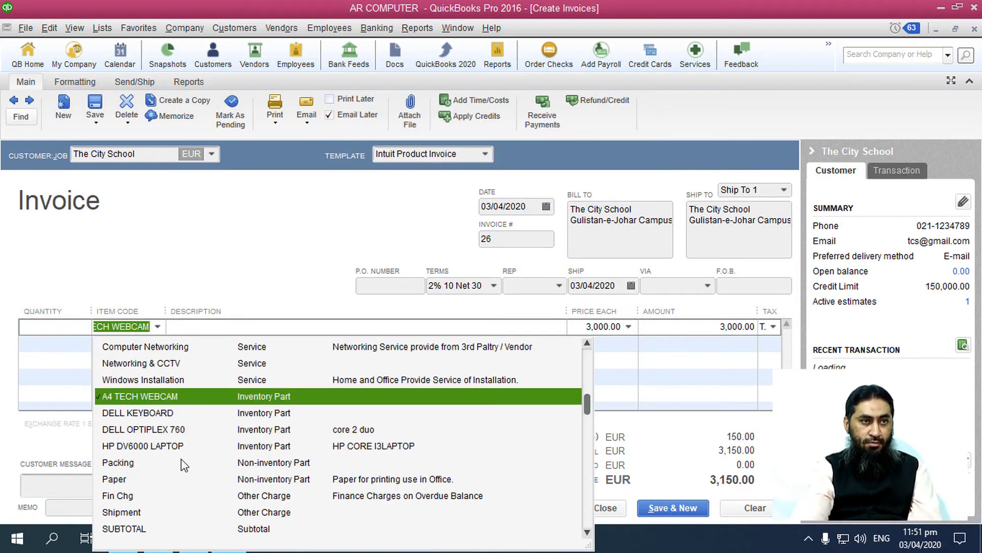
scroll(166, 494, down, 2)
scroll(182, 485, up, 3)
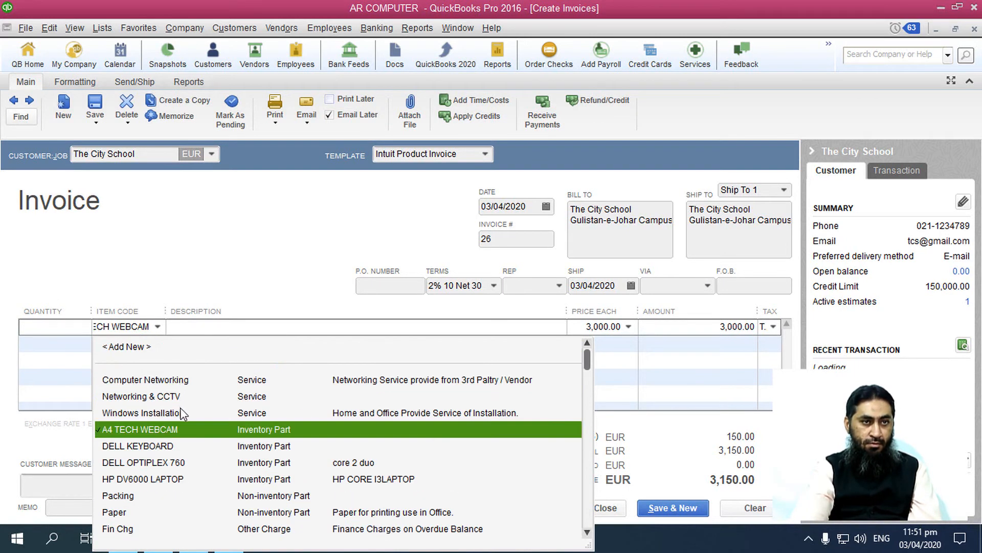
click(201, 463)
click(69, 330)
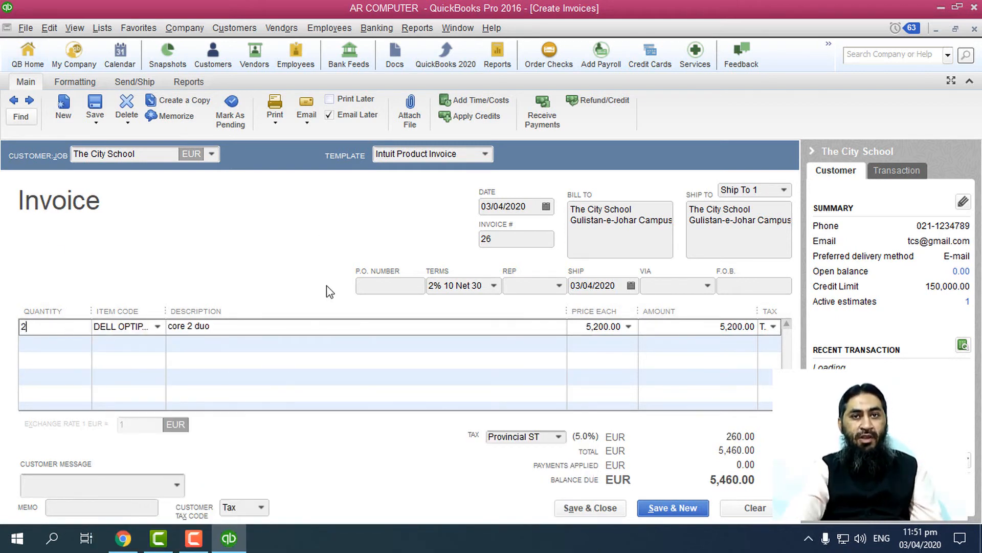
click(353, 330)
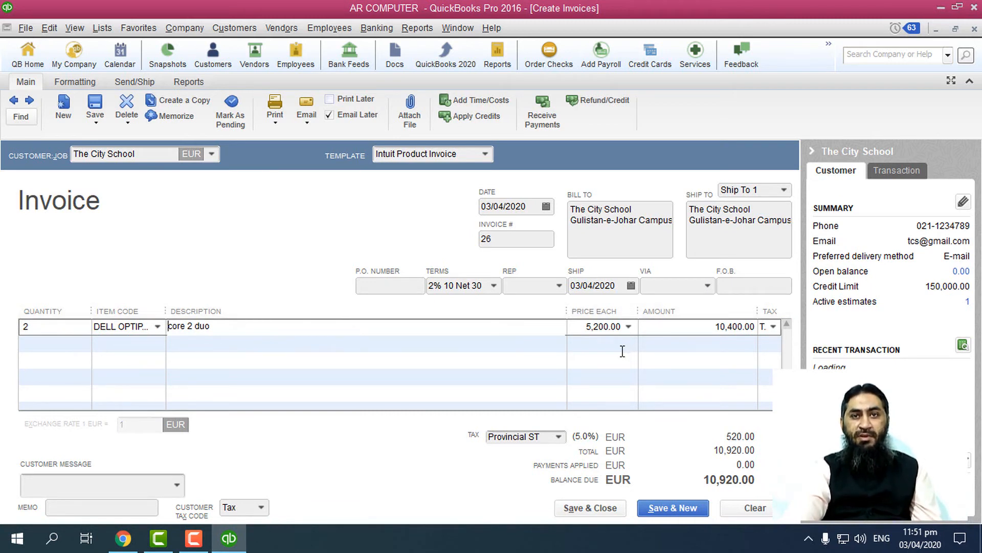
click(774, 327)
click(740, 396)
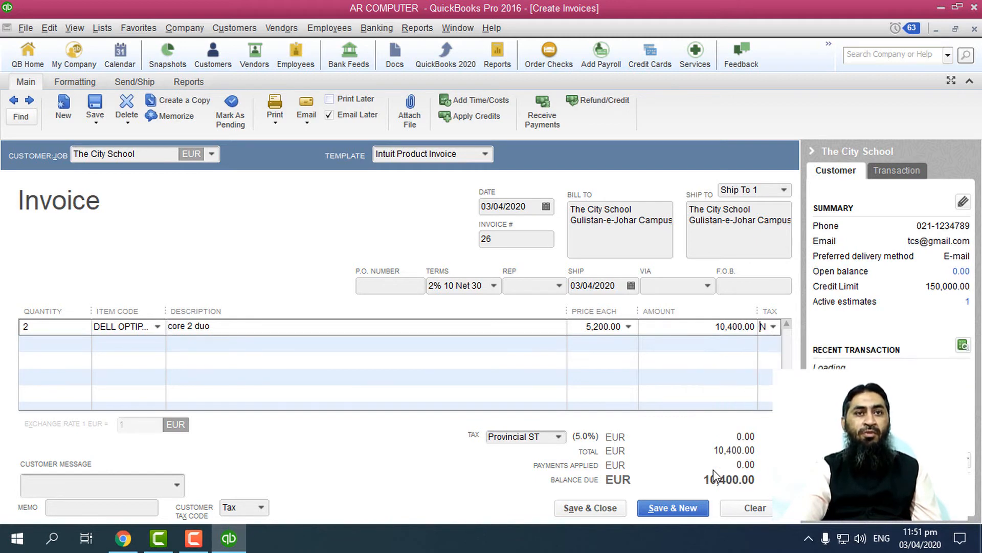
Step: Backdate the invoice to 1 February 2020 (01/02/2020), then save and close it
click(546, 207)
click(495, 231)
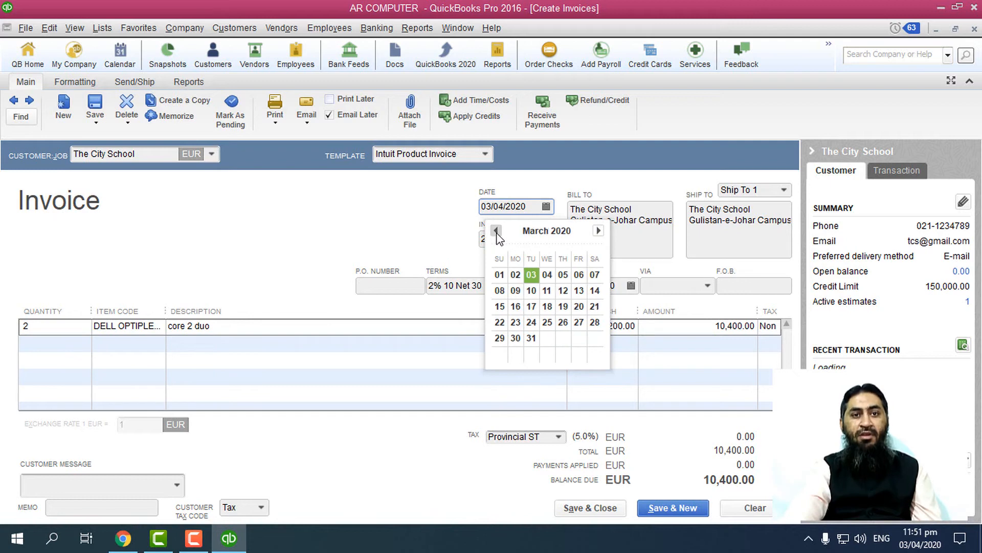
click(496, 231)
click(595, 275)
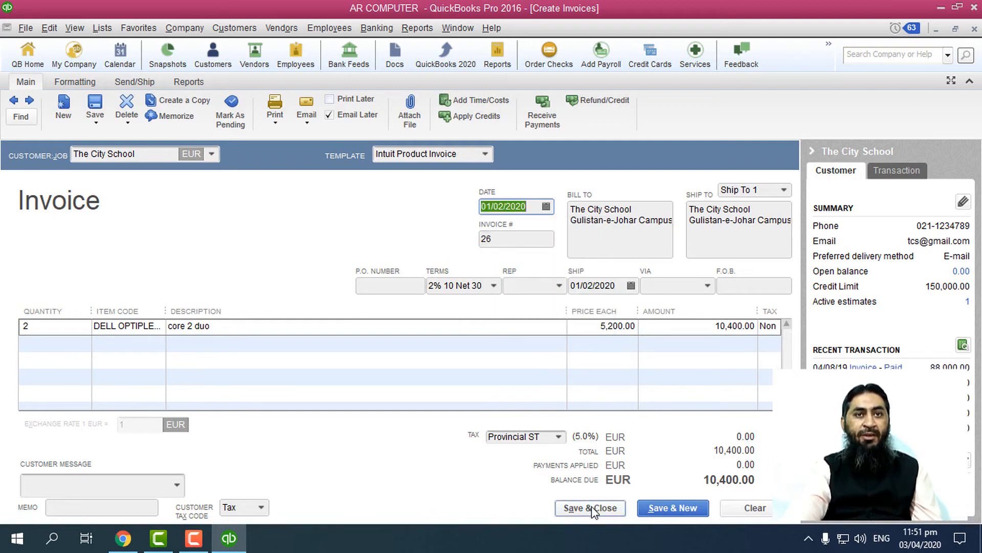
click(546, 206)
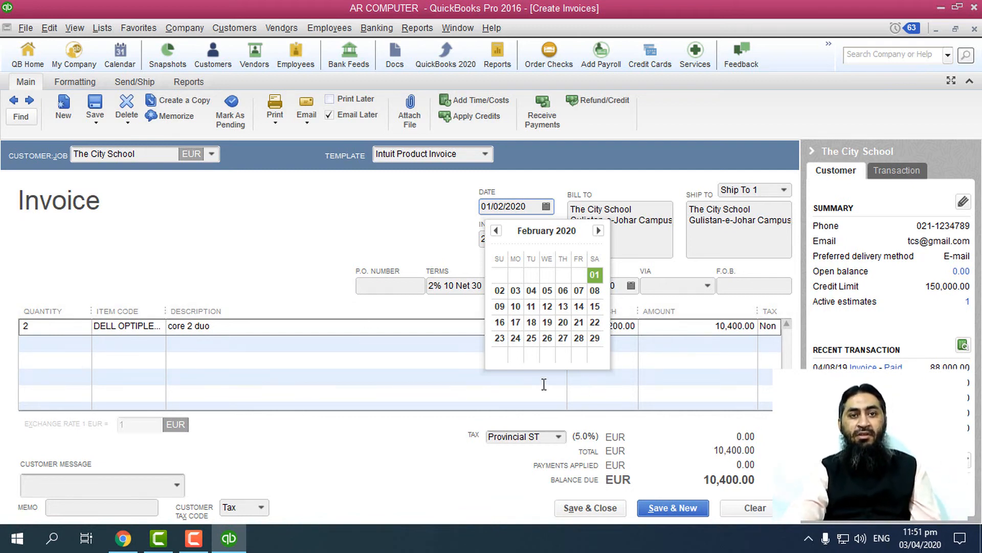
click(445, 261)
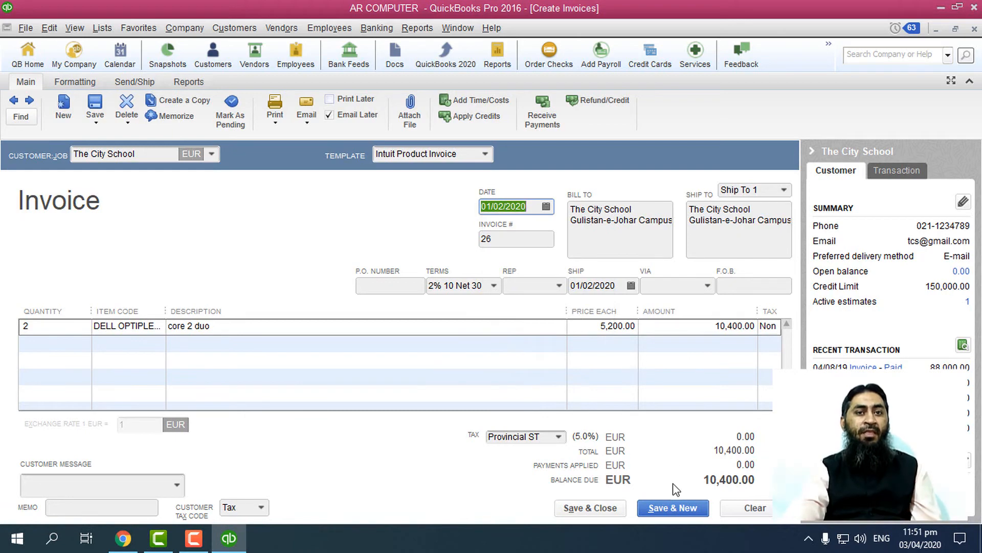
click(616, 506)
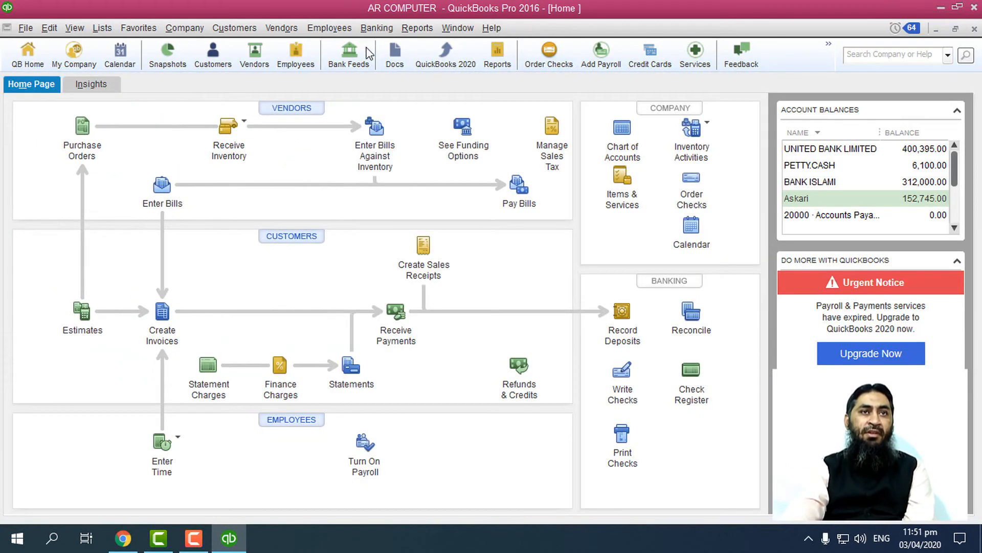
Step: Review the A/R Aging Summary report for The City School's overdue balance, then close it
click(428, 31)
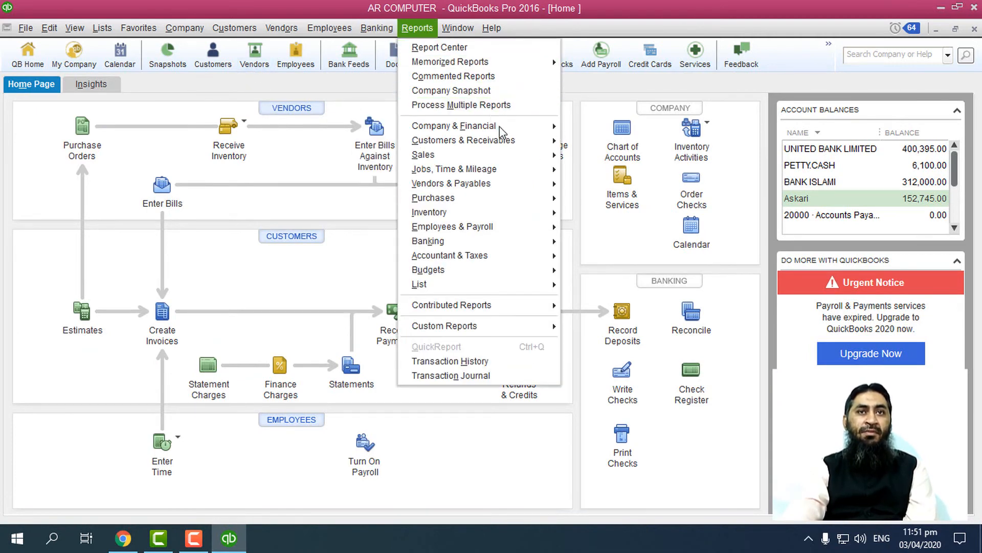
mouse_move(522, 65)
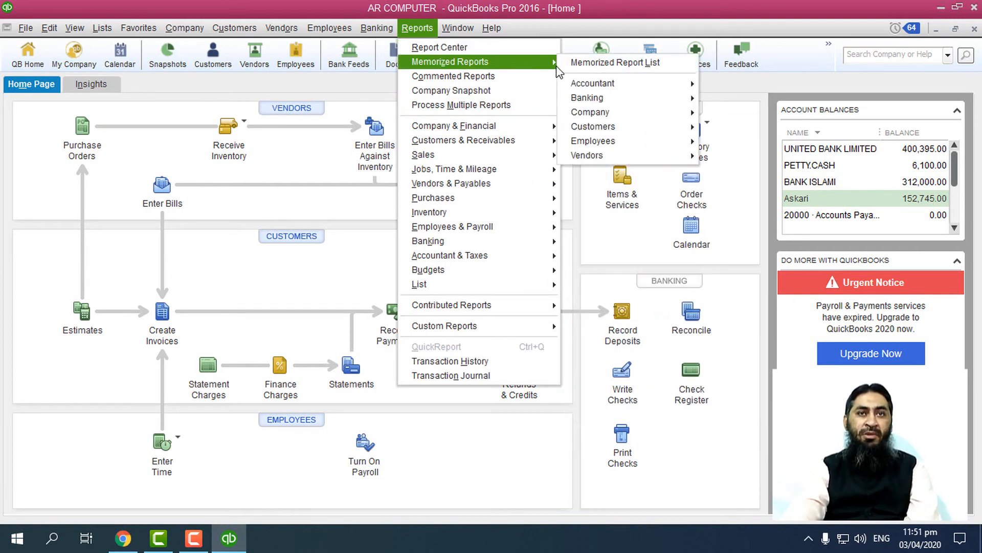
mouse_move(542, 140)
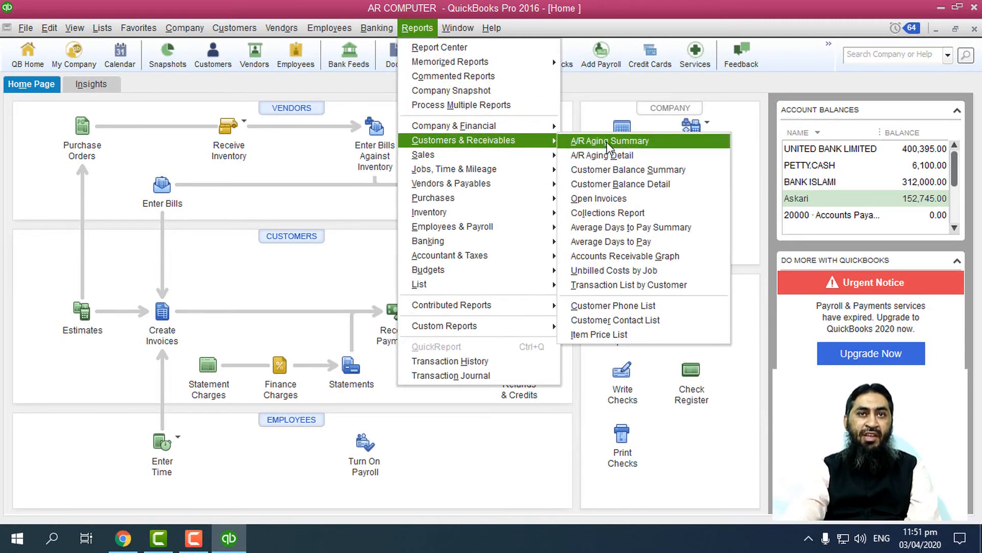
click(609, 143)
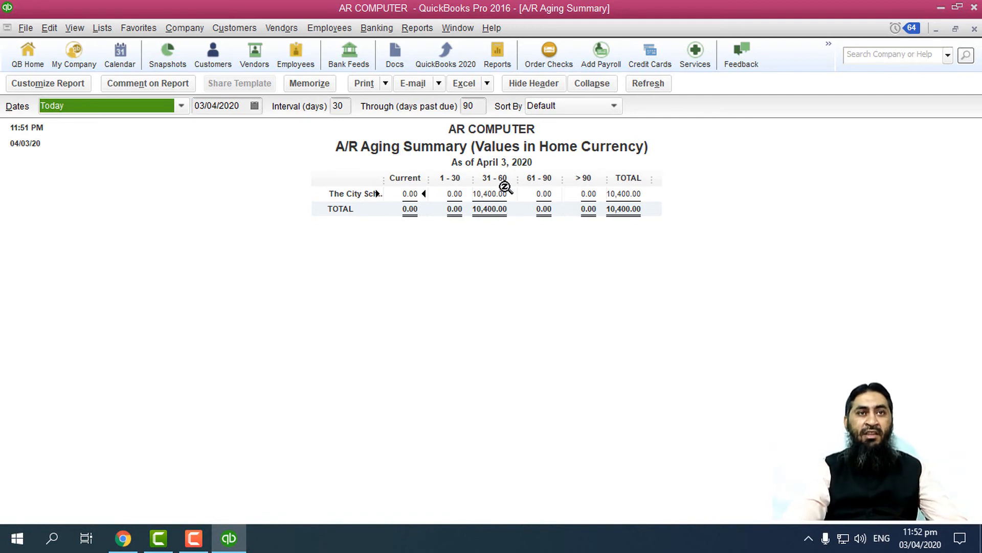
key(Escape)
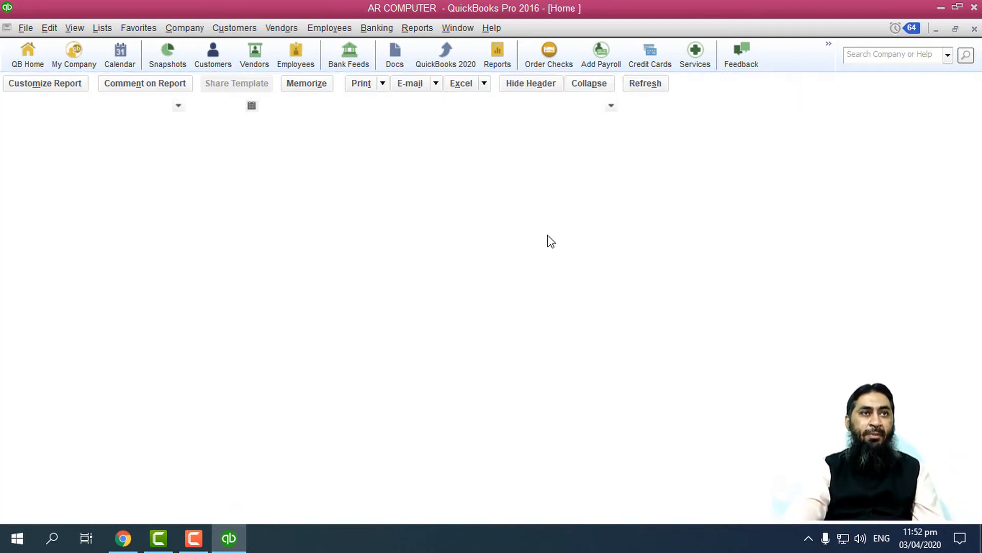
Step: Start assessing customer finance charges, check the available invoice templates, and keep the Finance Charge template
click(239, 28)
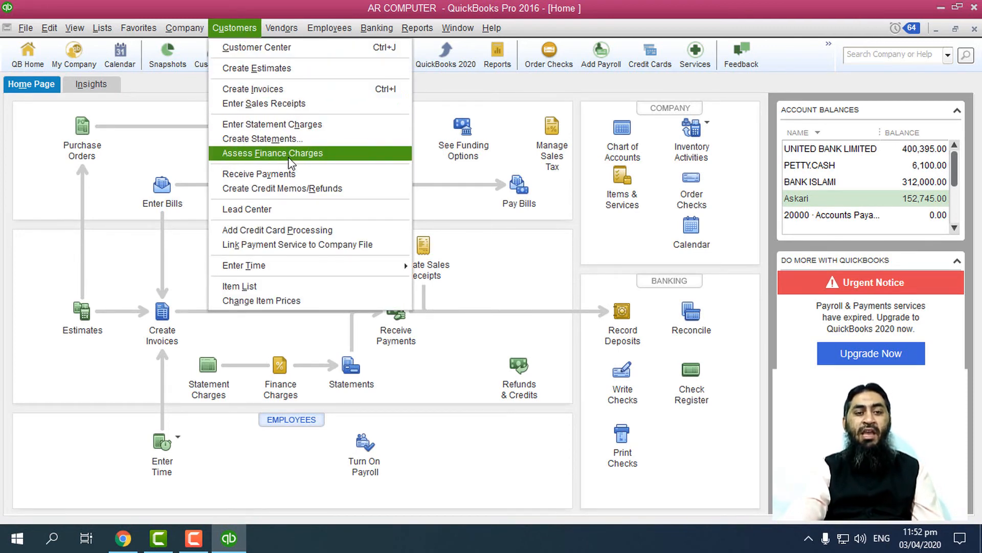
click(321, 155)
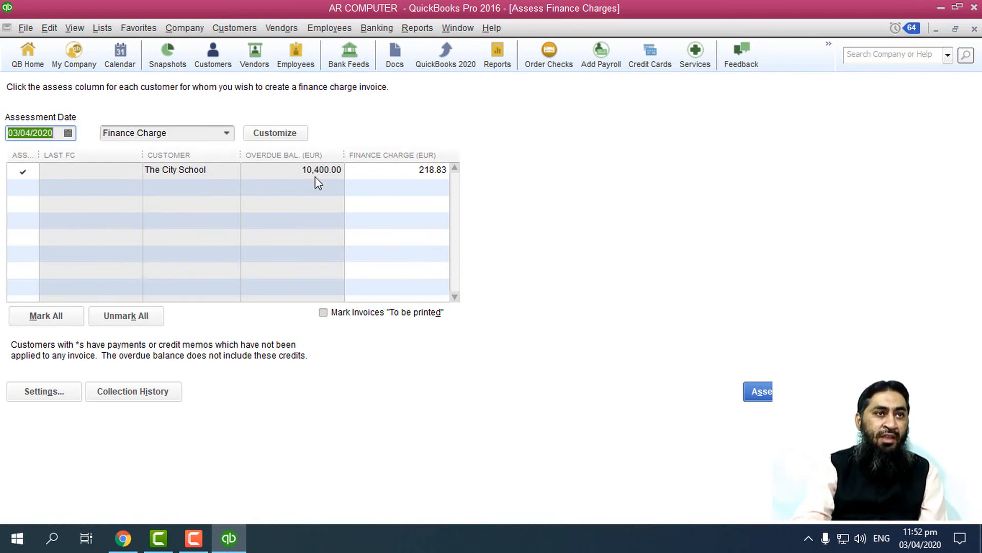
click(227, 133)
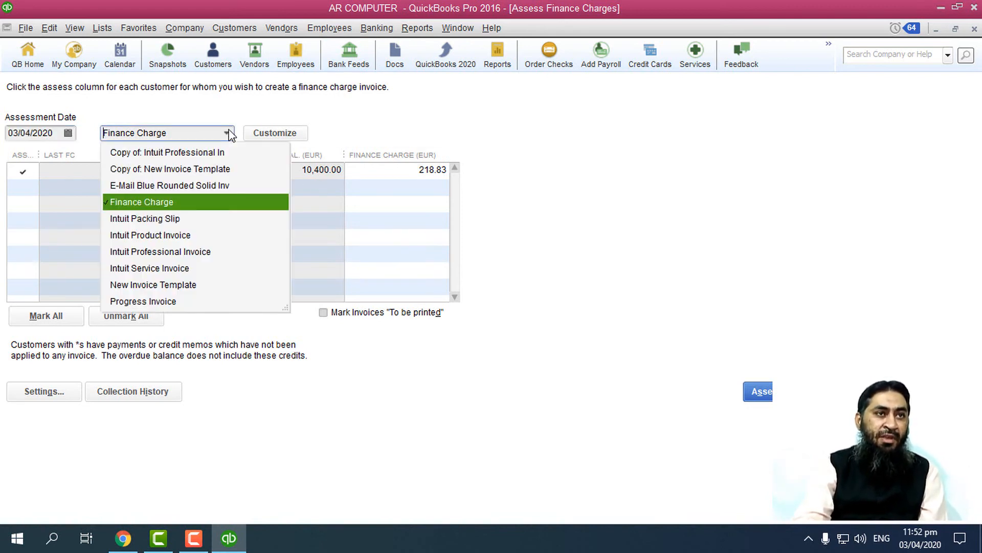
click(310, 224)
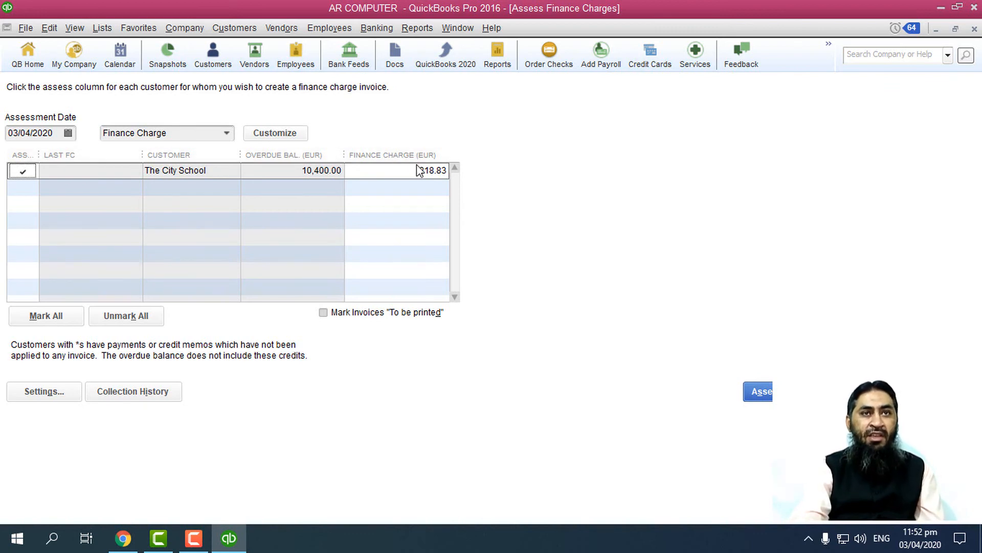
Step: Review the company finance charge settings used for the assessment, then leave them without saving changes
click(46, 393)
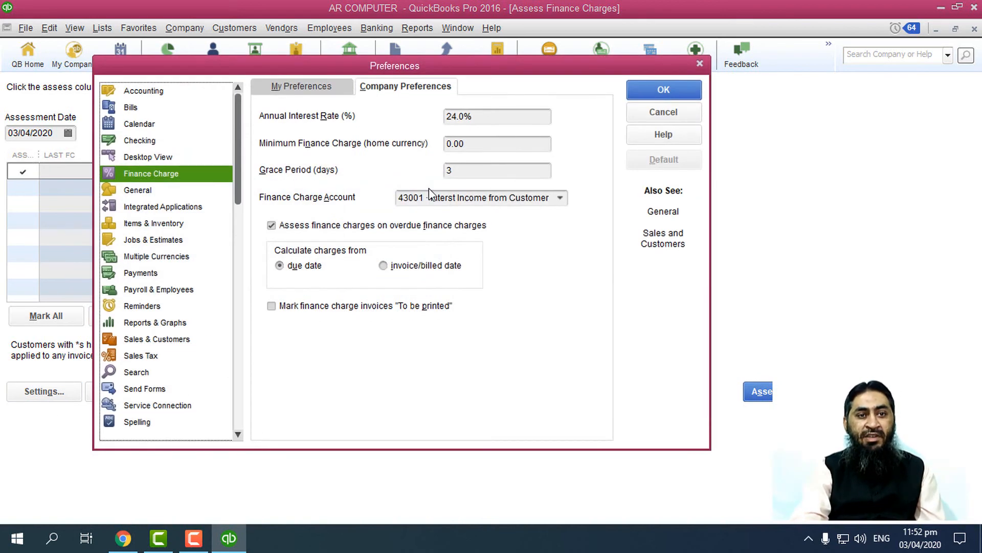
click(486, 116)
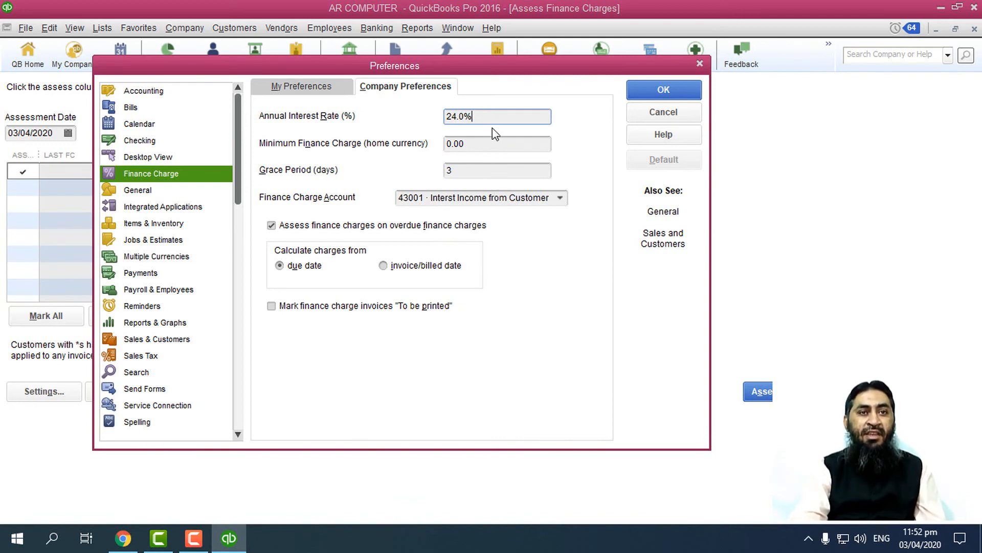
click(662, 112)
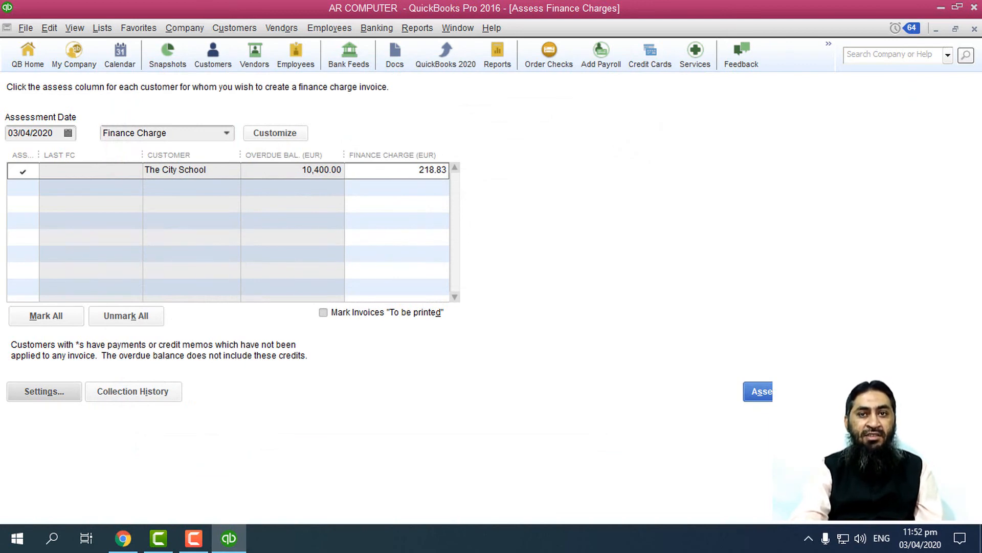
Step: Assess the finance charge for The City School and agree to continue with another assessment today
click(761, 391)
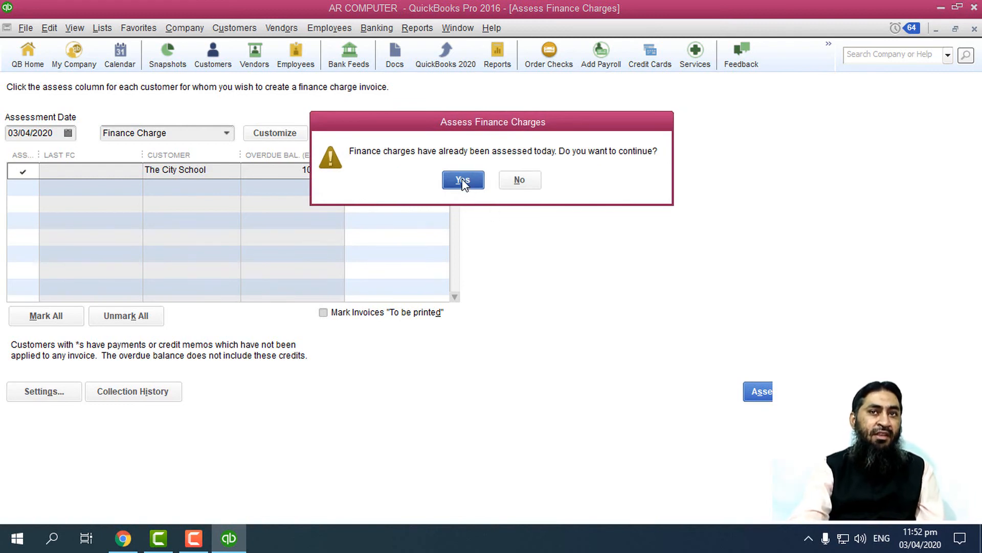
click(463, 180)
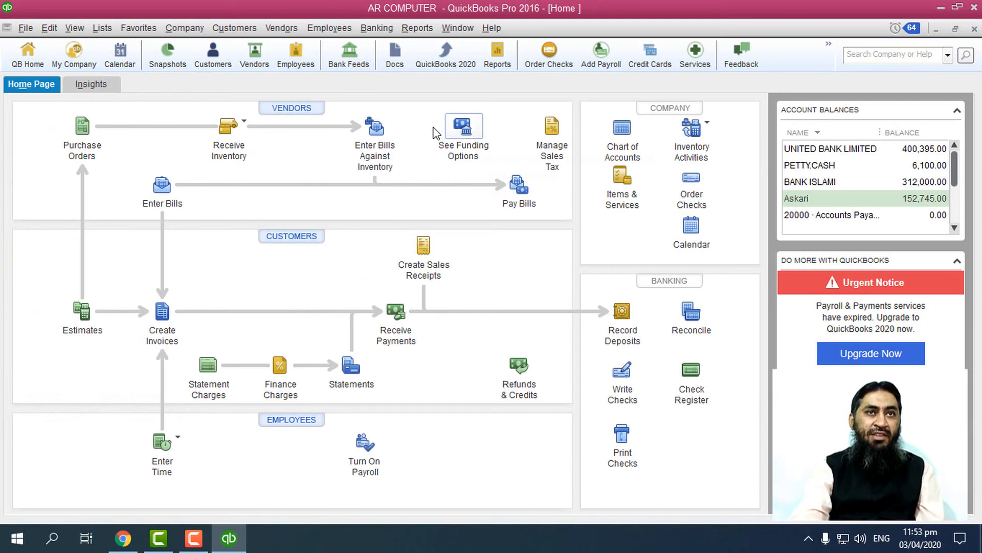
Step: Run the Open Invoices report to examine The City School's outstanding invoices
click(418, 29)
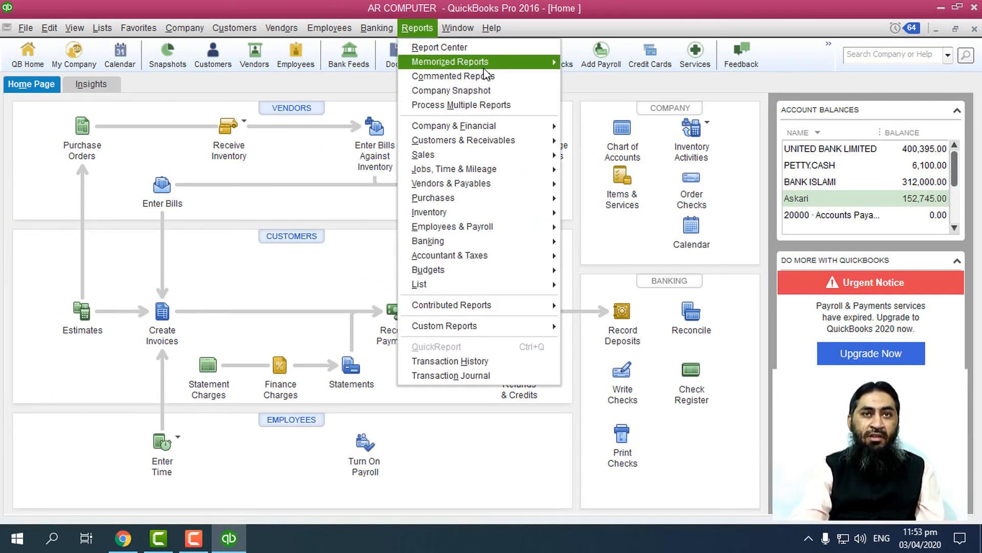
mouse_move(491, 140)
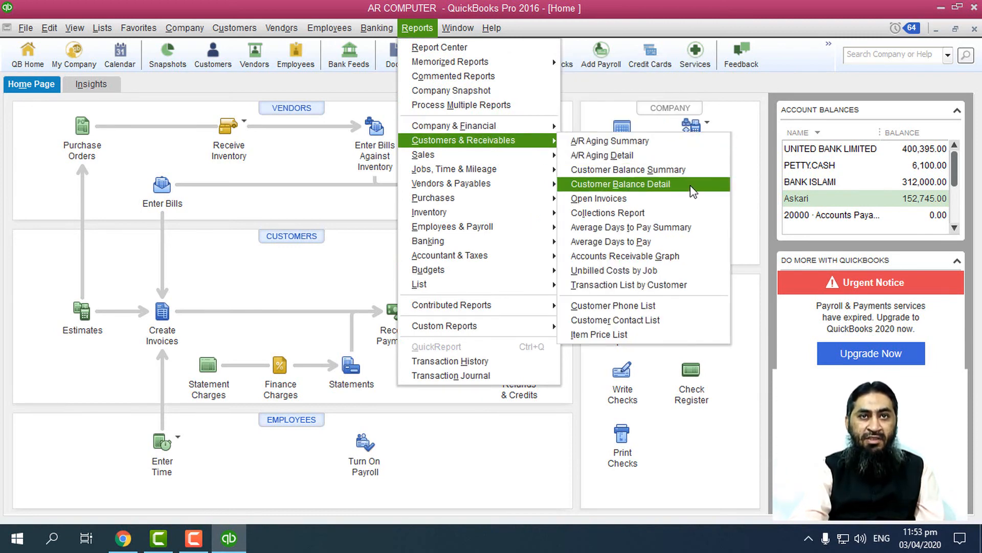
click(689, 198)
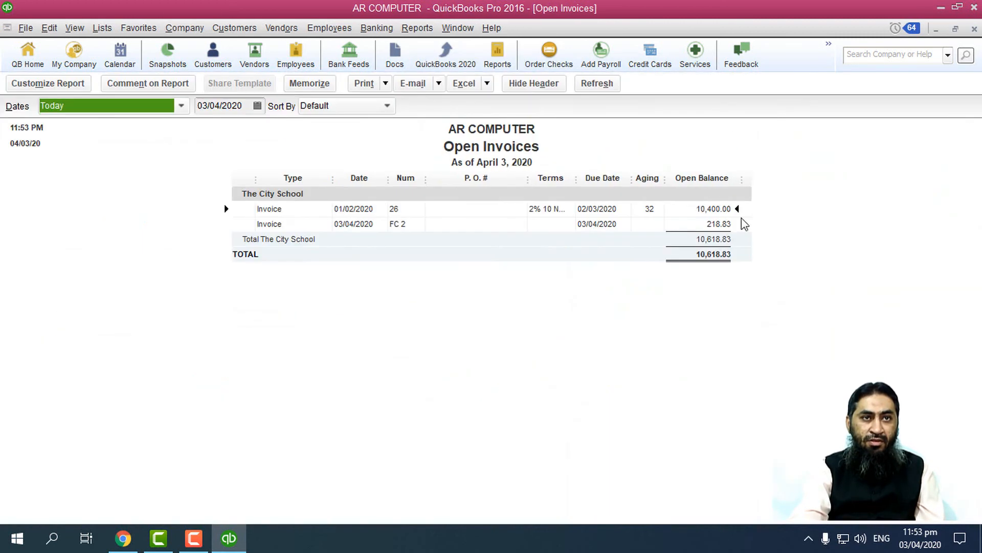